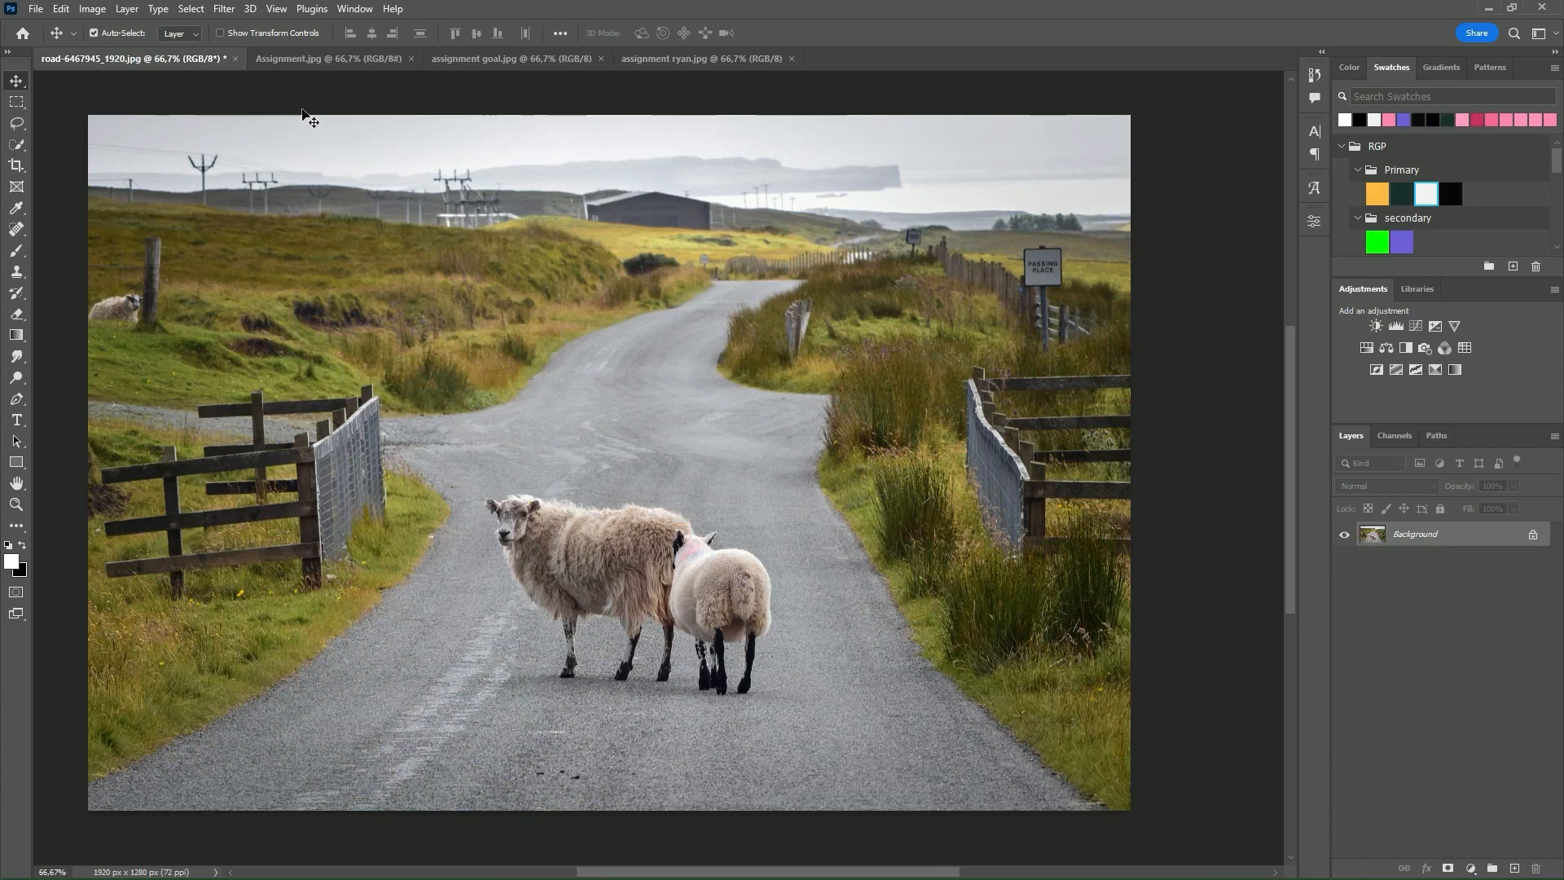
- View the Assignment.jpg image and return to the road photo
{"action": "left_click", "coordinate": [322, 64]}
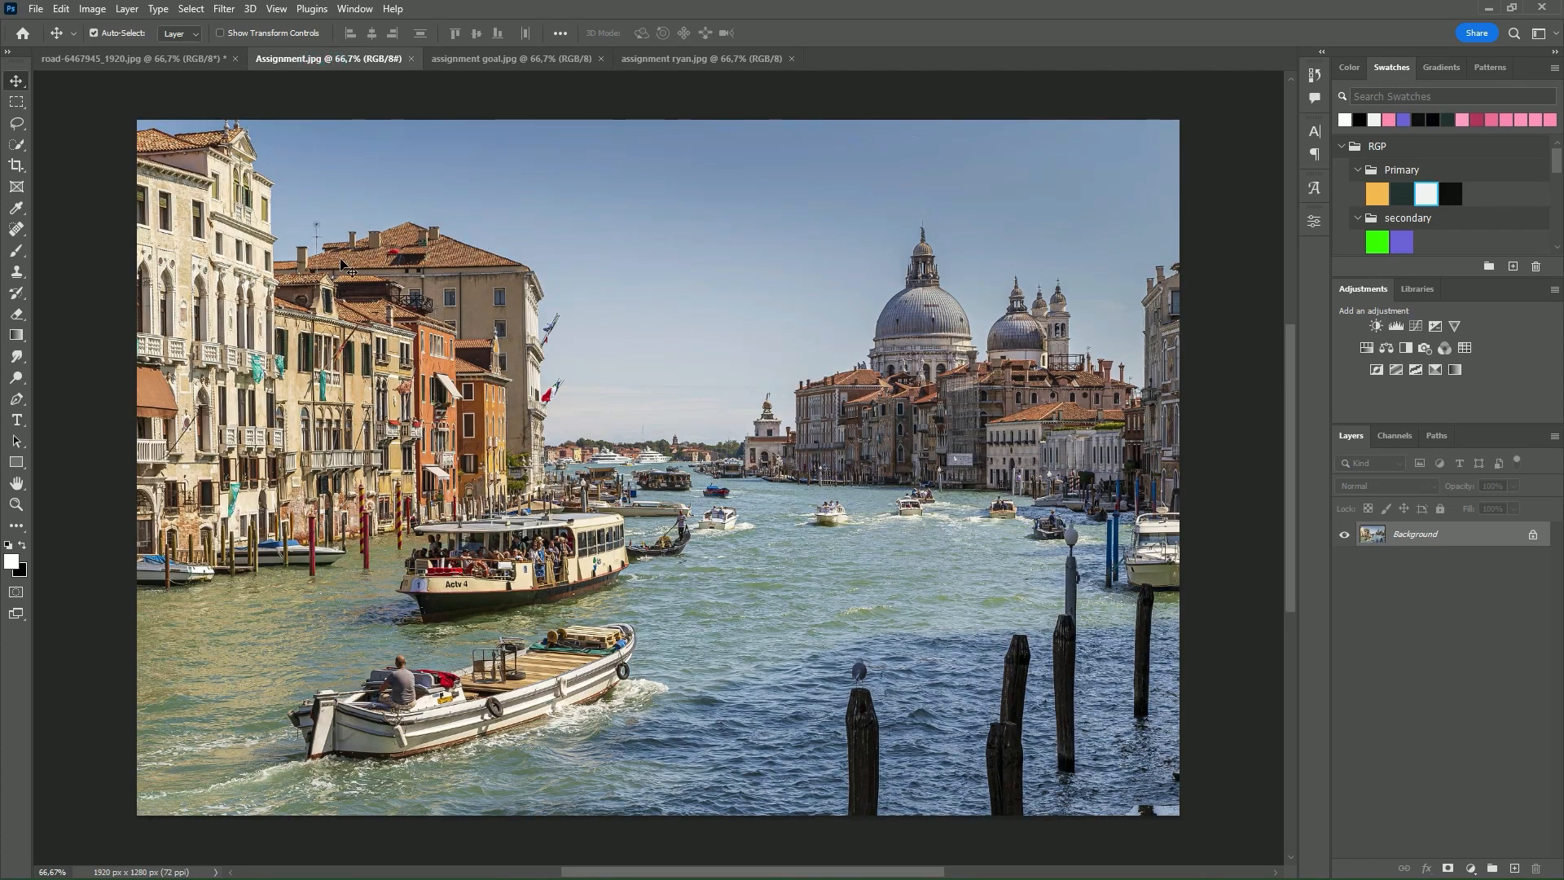
{"action": "left_click", "coordinate": [163, 58]}
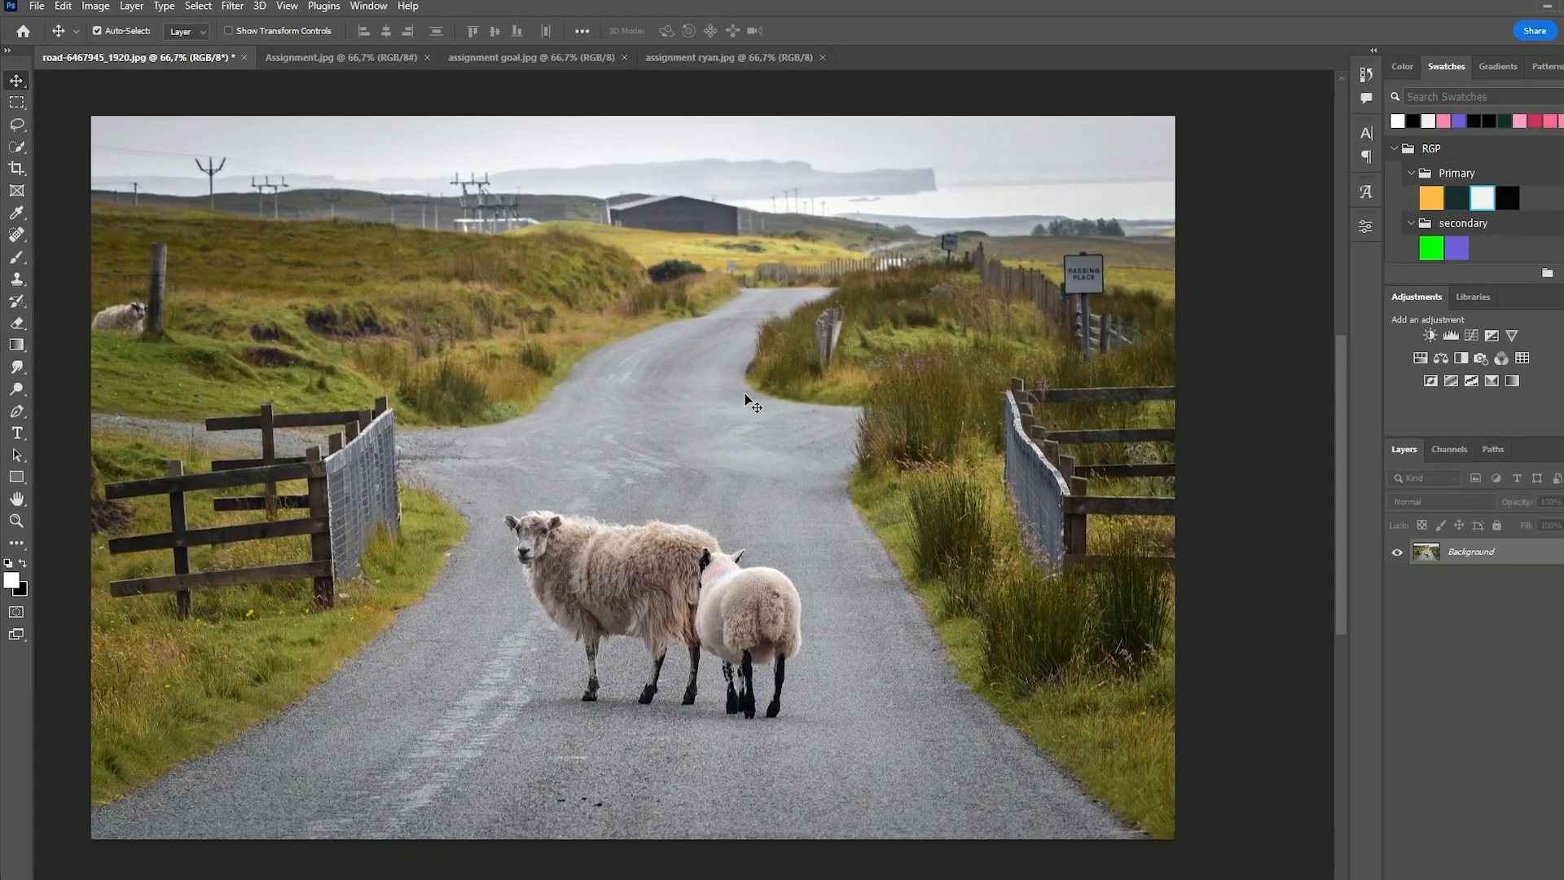
- Try to remove the two sheep from the road with the Spot Healing Brush, and undo it
{"action": "right_click", "coordinate": [17, 229]}
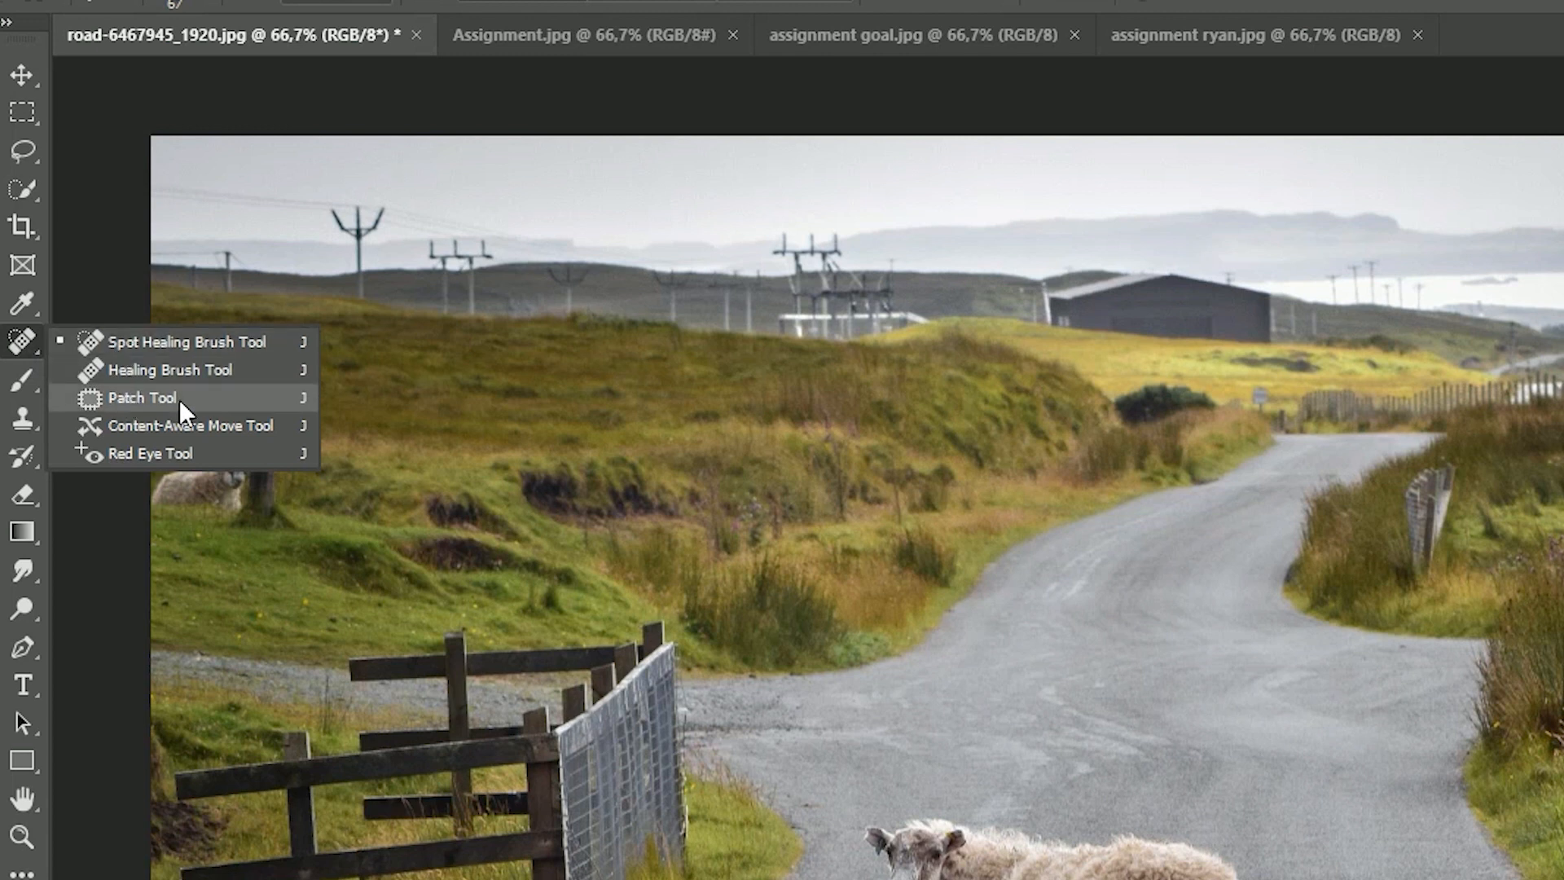
{"action": "left_click", "coordinate": [198, 345]}
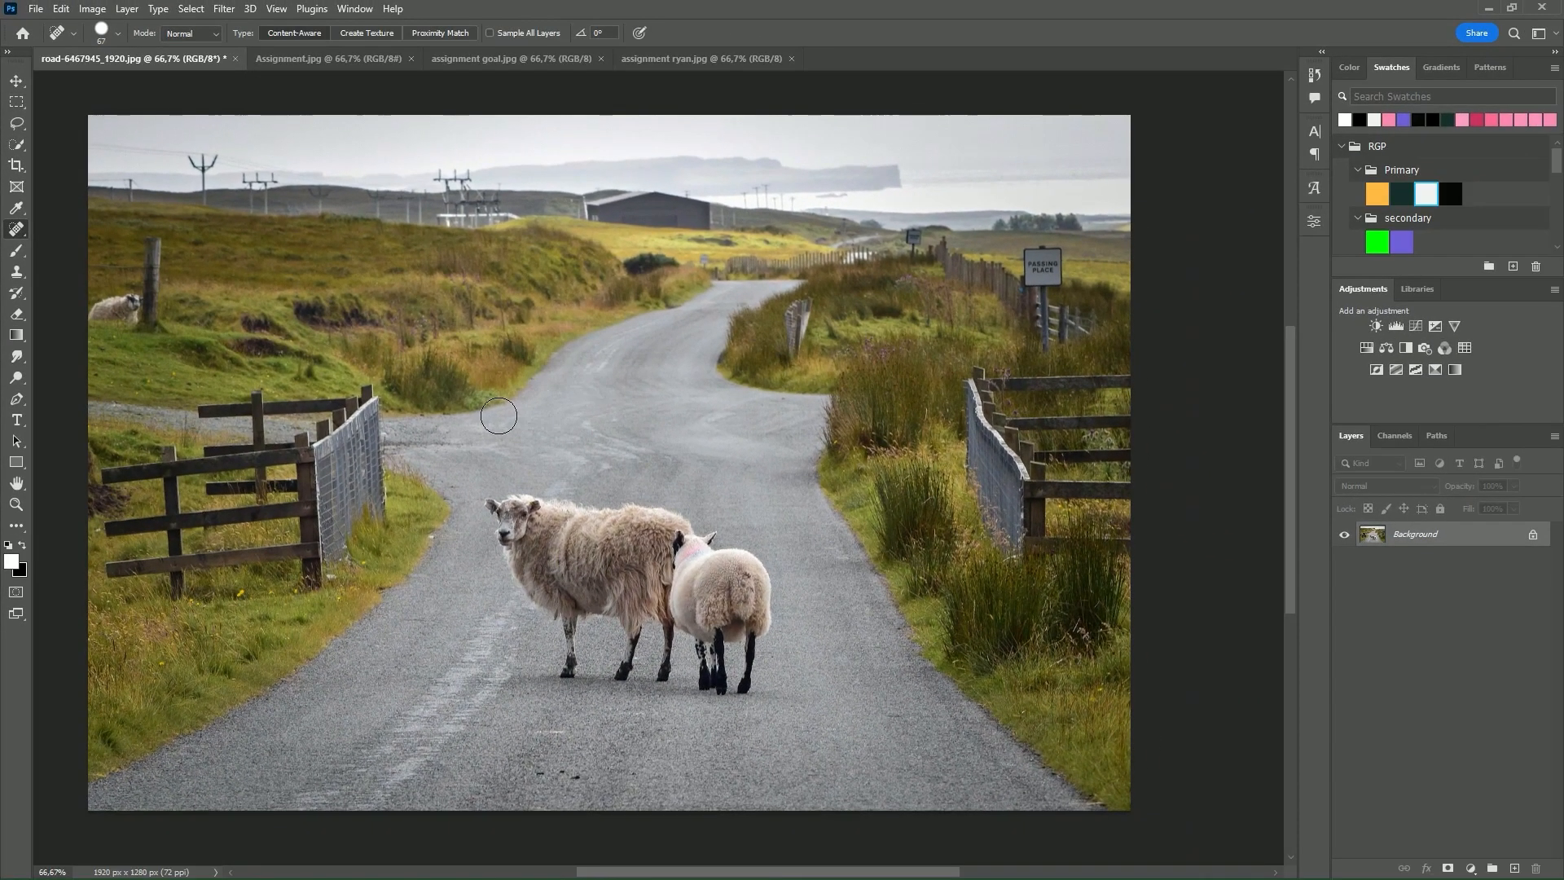
{"action": "mouse_move", "coordinate": [518, 427]}
{"action": "left_mouse_down"}
{"action": "mouse_move", "coordinate": [546, 520]}
{"action": "mouse_move", "coordinate": [666, 540]}
{"action": "mouse_move", "coordinate": [750, 594]}
{"action": "mouse_move", "coordinate": [729, 675]}
{"action": "mouse_move", "coordinate": [681, 617]}
{"action": "mouse_move", "coordinate": [646, 664]}
{"action": "mouse_move", "coordinate": [556, 664]}
{"action": "mouse_move", "coordinate": [523, 563]}
{"action": "mouse_move", "coordinate": [628, 617]}
{"action": "mouse_move", "coordinate": [653, 596]}
{"action": "mouse_move", "coordinate": [606, 609]}
{"action": "mouse_move", "coordinate": [716, 565]}
{"action": "left_mouse_up"}
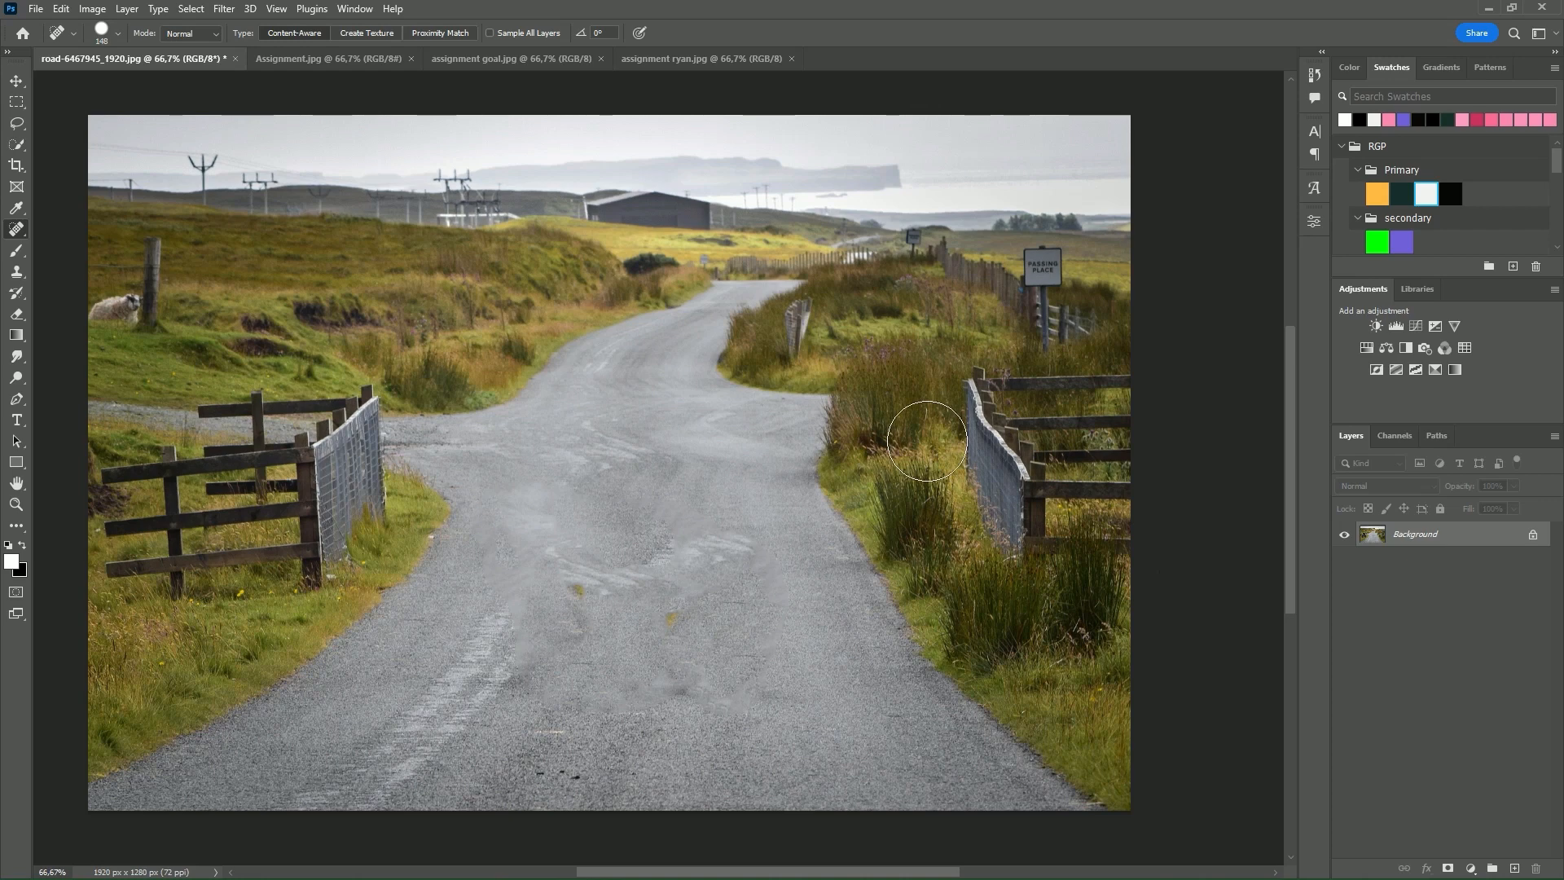
{"action": "key", "text": "ctrl+z"}
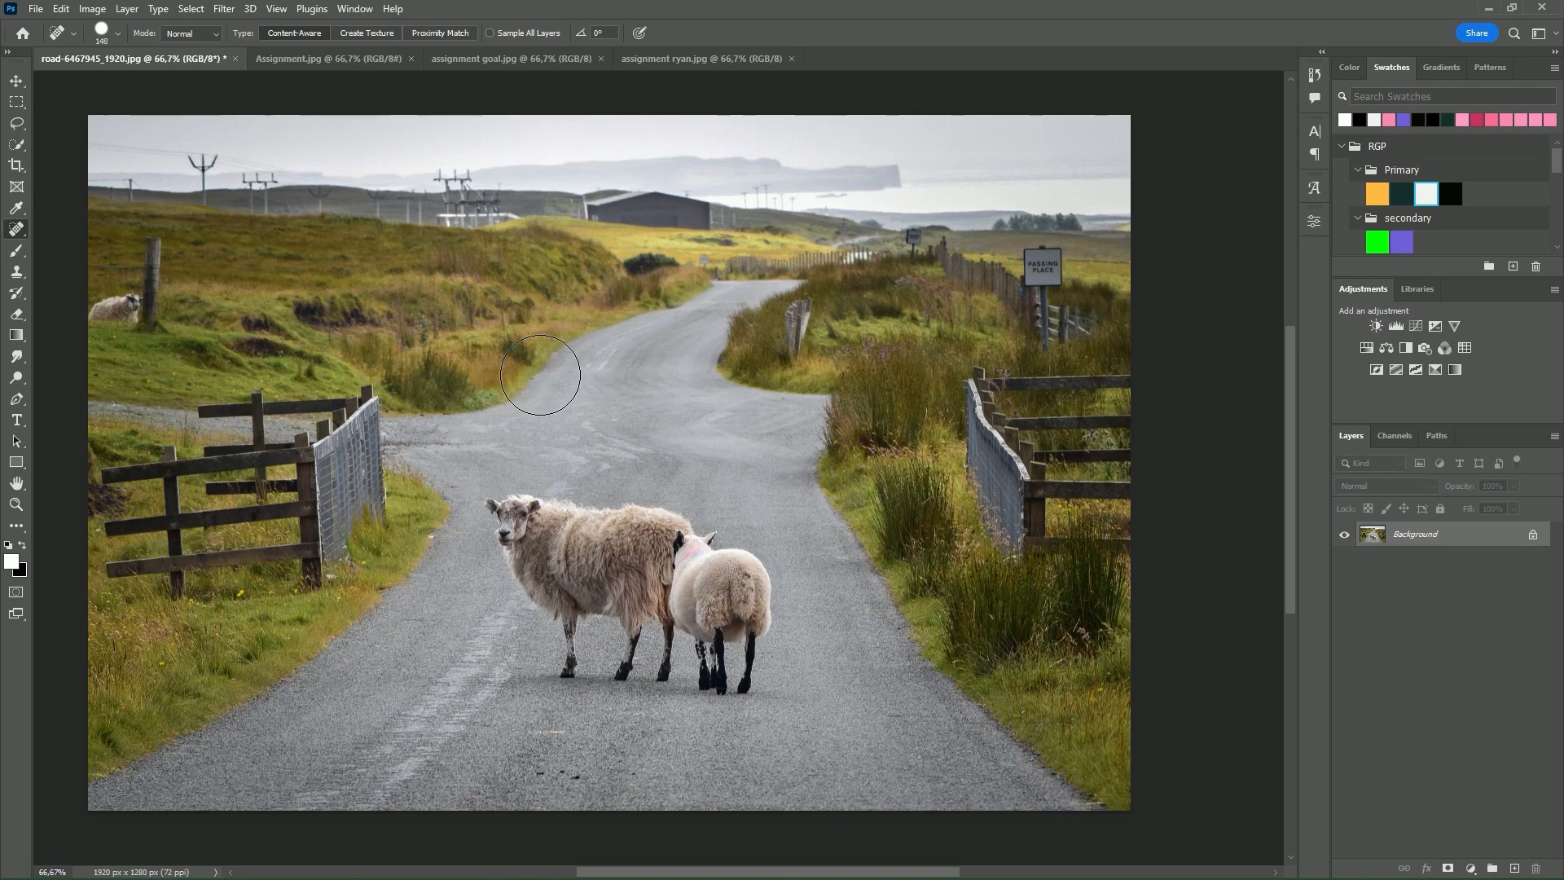
- Try to heal away the wooden gate on the road's left side and the distant barn and pylons, and undo both
{"action": "mouse_move", "coordinate": [384, 408]}
{"action": "left_mouse_down"}
{"action": "mouse_move", "coordinate": [281, 487]}
{"action": "mouse_move", "coordinate": [326, 492]}
{"action": "mouse_move", "coordinate": [294, 551]}
{"action": "mouse_move", "coordinate": [317, 549]}
{"action": "mouse_move", "coordinate": [378, 493]}
{"action": "mouse_move", "coordinate": [238, 584]}
{"action": "mouse_move", "coordinate": [116, 570]}
{"action": "mouse_move", "coordinate": [128, 475]}
{"action": "mouse_move", "coordinate": [195, 586]}
{"action": "mouse_move", "coordinate": [203, 429]}
{"action": "mouse_move", "coordinate": [343, 416]}
{"action": "mouse_move", "coordinate": [256, 422]}
{"action": "mouse_move", "coordinate": [275, 422]}
{"action": "mouse_move", "coordinate": [277, 448]}
{"action": "mouse_move", "coordinate": [238, 451]}
{"action": "mouse_move", "coordinate": [272, 453]}
{"action": "left_mouse_up"}
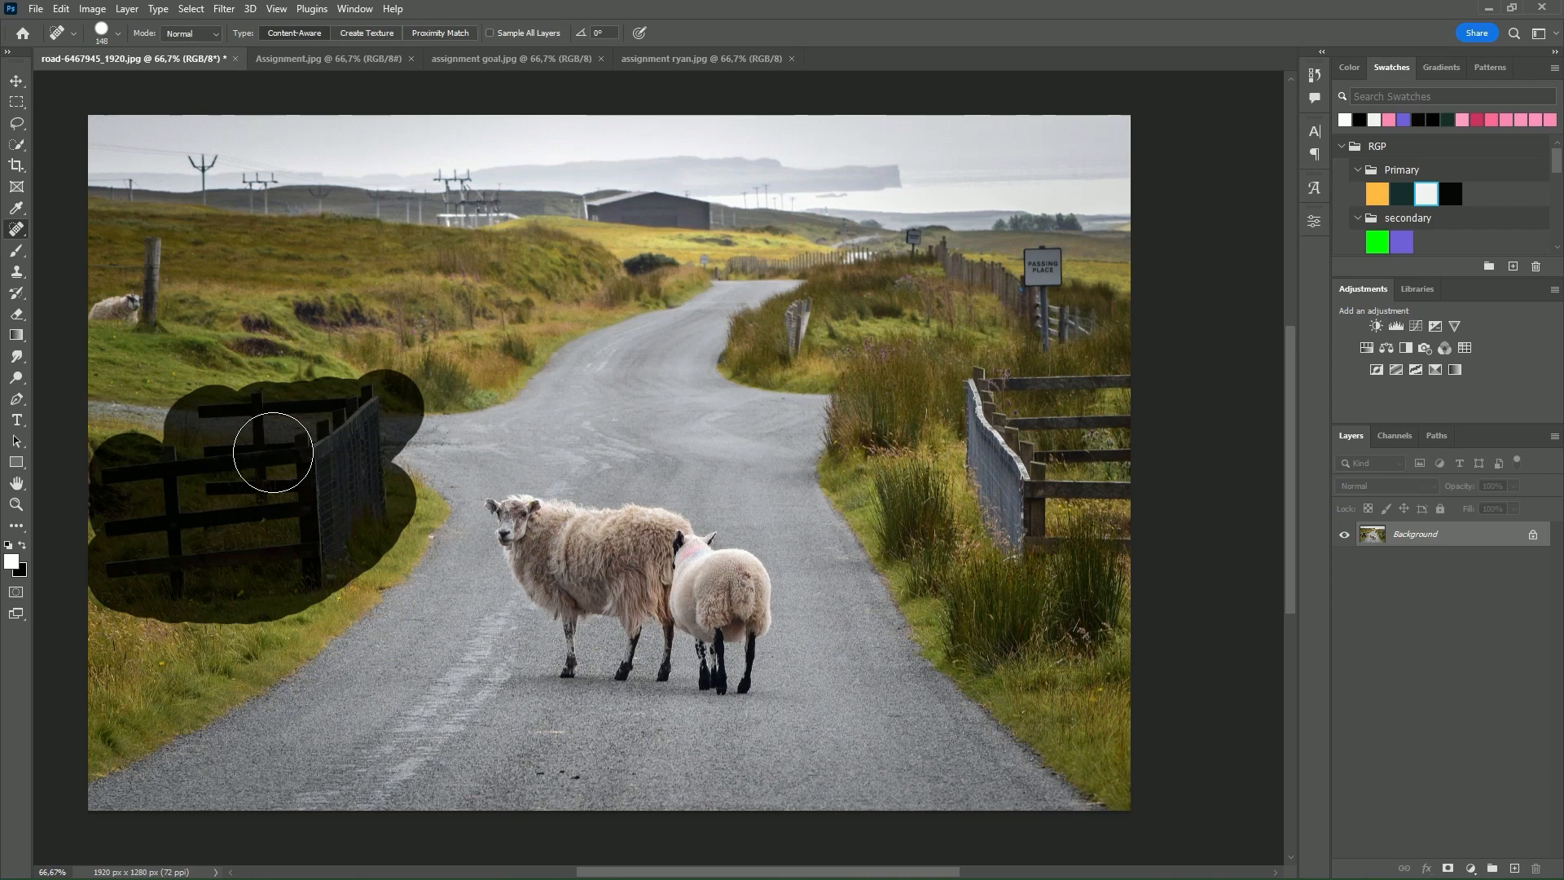
{"action": "left_click_drag", "start_coordinate": [273, 453], "coordinate": [273, 453]}
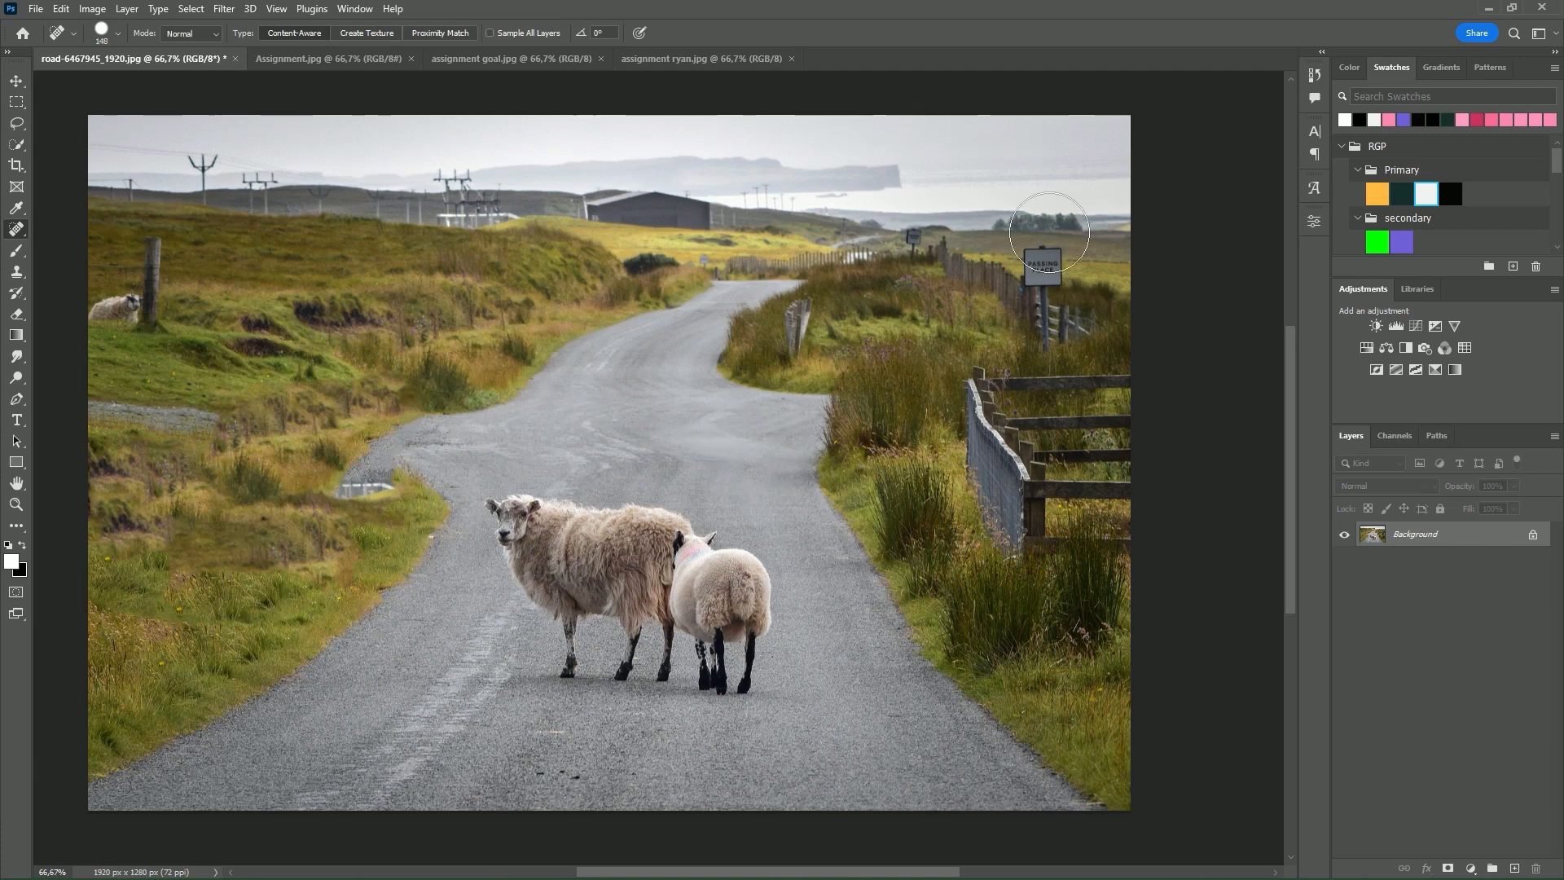
{"action": "left_click_drag", "start_coordinate": [758, 206], "coordinate": [420, 206]}
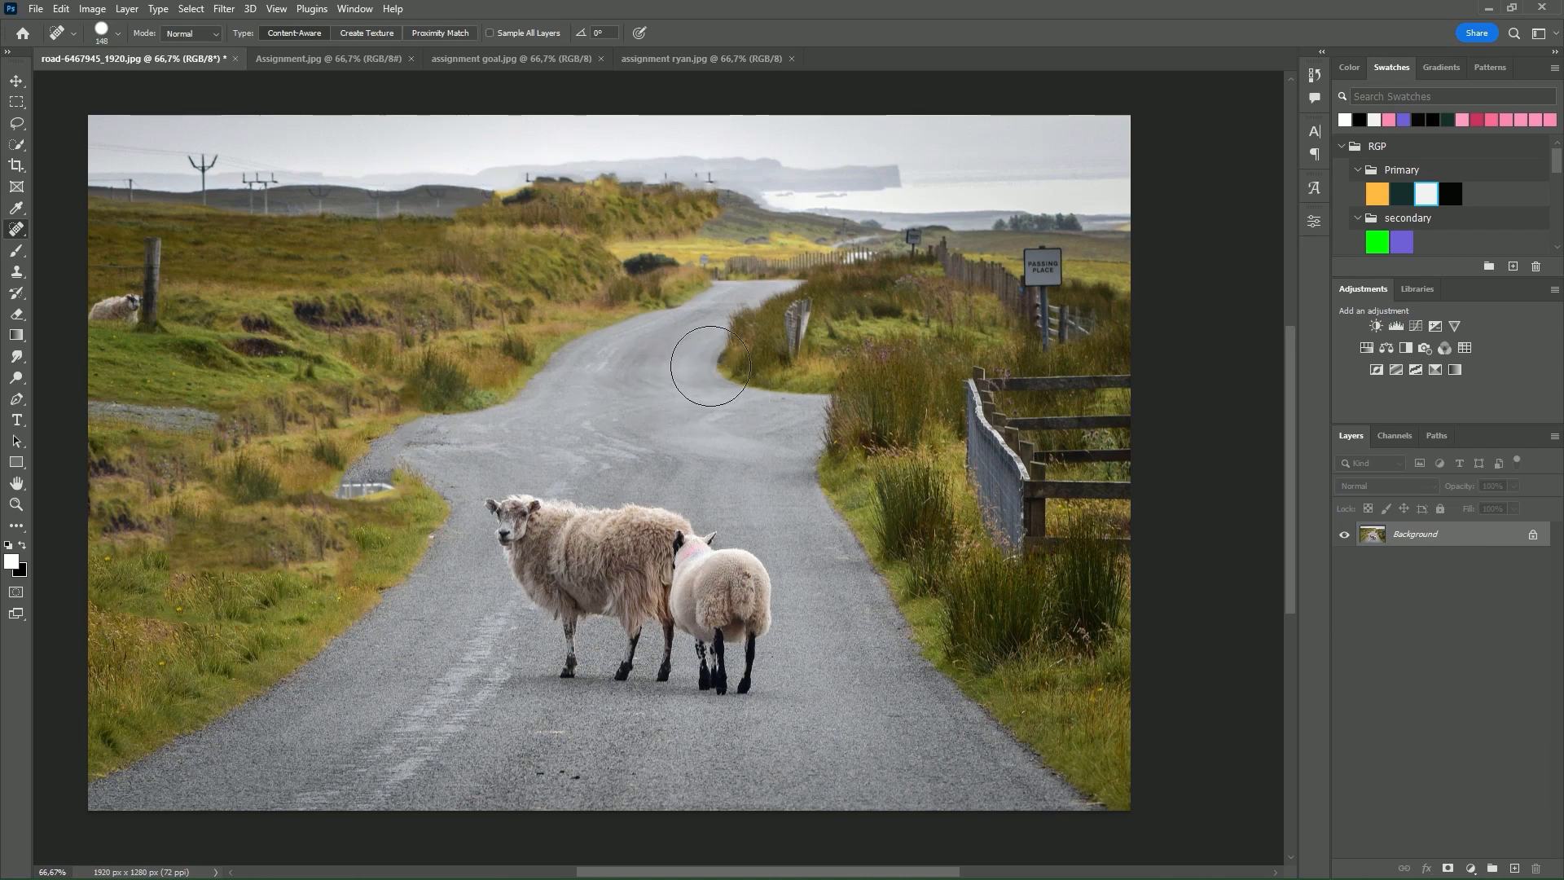
{"action": "key", "text": "ctrl+z"}
{"action": "key", "text": "ctrl+z"}
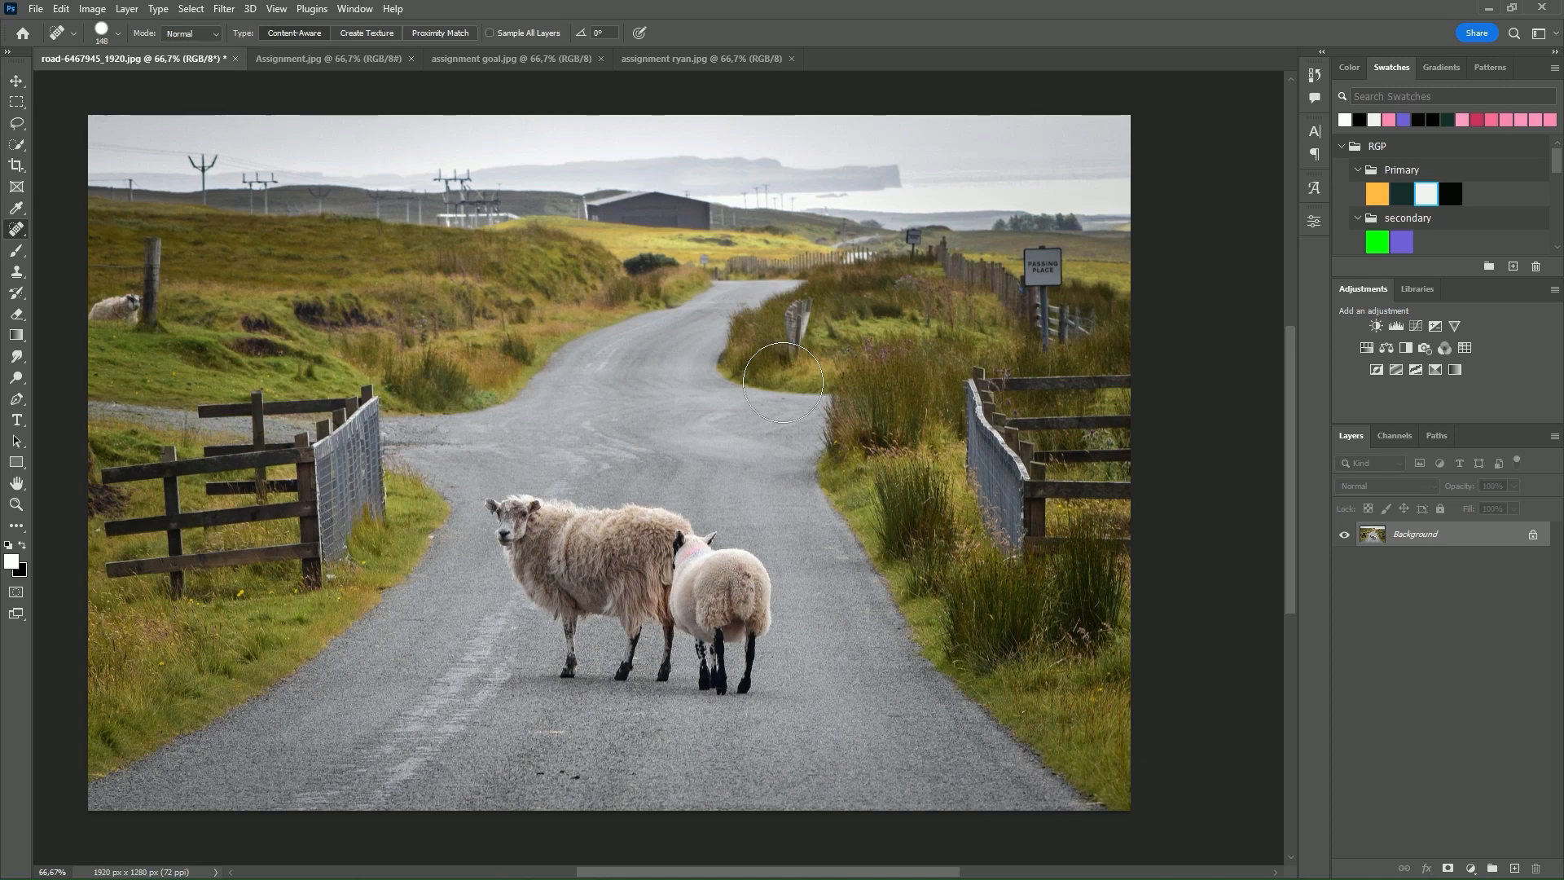
- Duplicate the Background layer
{"action": "left_click", "coordinate": [1418, 544]}
{"action": "key", "text": "ctrl+j"}
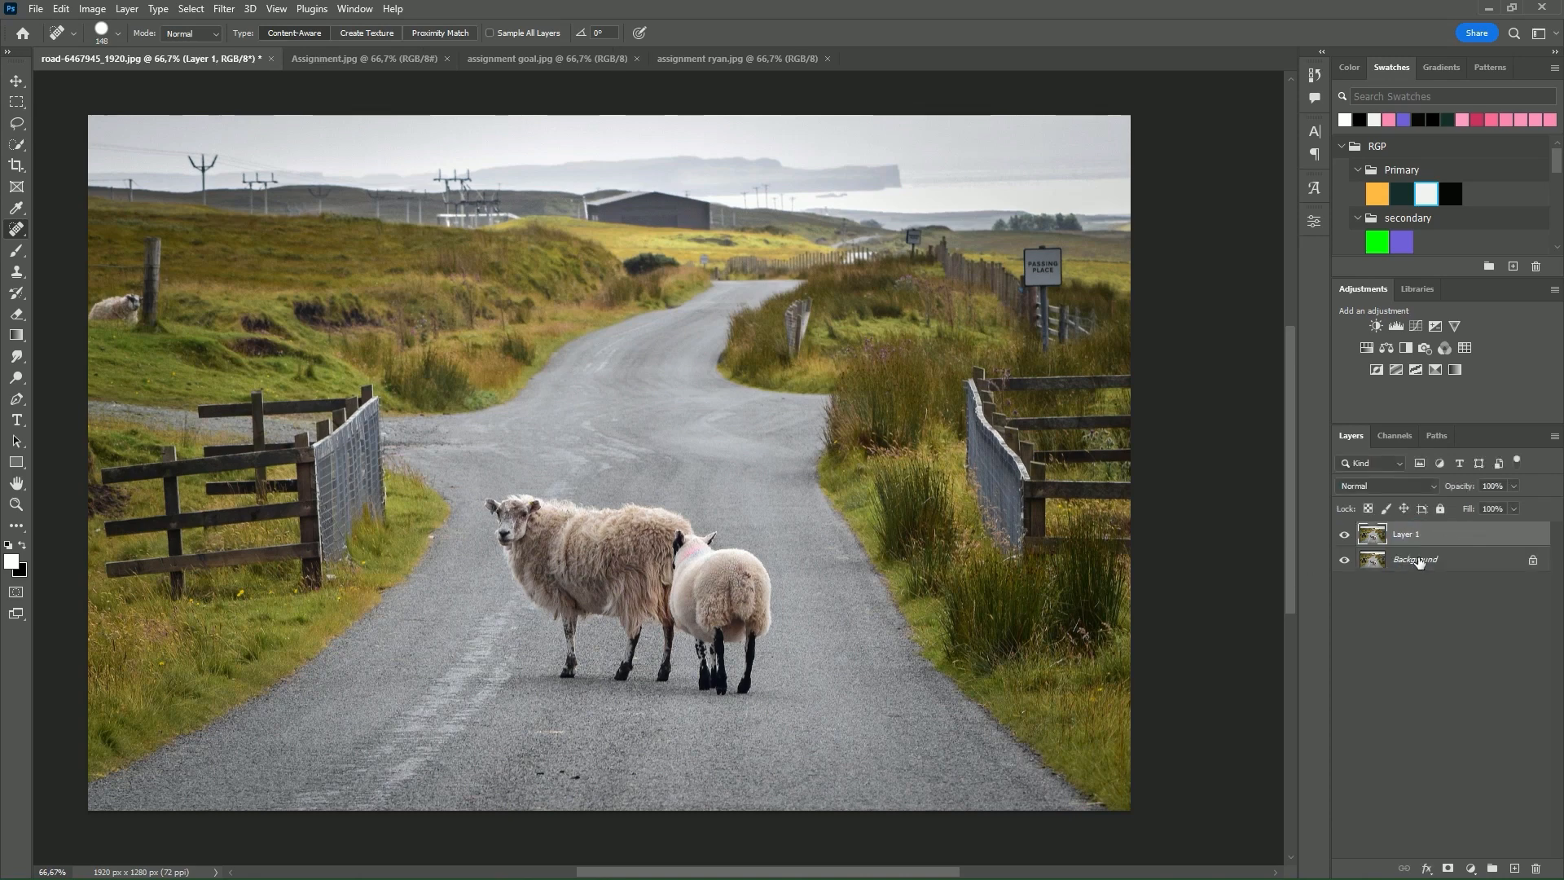
- Try to heal away both sheep on the duplicate layer, toggle its visibility to compare, and undo the healing
{"action": "mouse_move", "coordinate": [477, 477]}
{"action": "left_mouse_down"}
{"action": "mouse_move", "coordinate": [726, 513]}
{"action": "mouse_move", "coordinate": [481, 479]}
{"action": "mouse_move", "coordinate": [735, 528]}
{"action": "mouse_move", "coordinate": [737, 663]}
{"action": "mouse_move", "coordinate": [554, 672]}
{"action": "mouse_move", "coordinate": [607, 639]}
{"action": "left_mouse_up"}
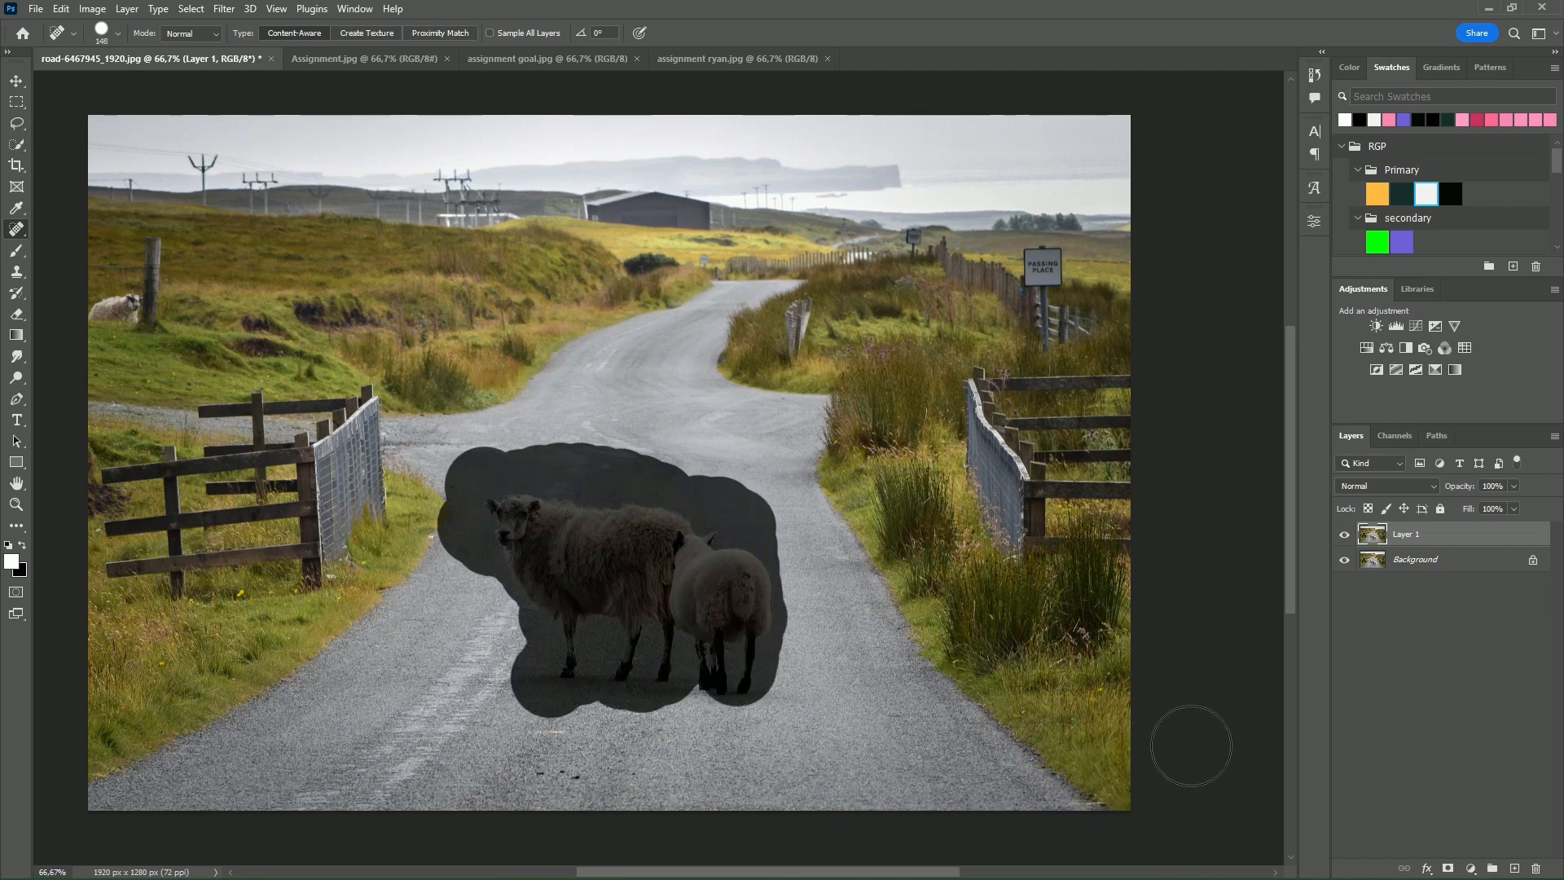
{"action": "left_click", "coordinate": [1346, 536]}
{"action": "left_click", "coordinate": [1344, 536]}
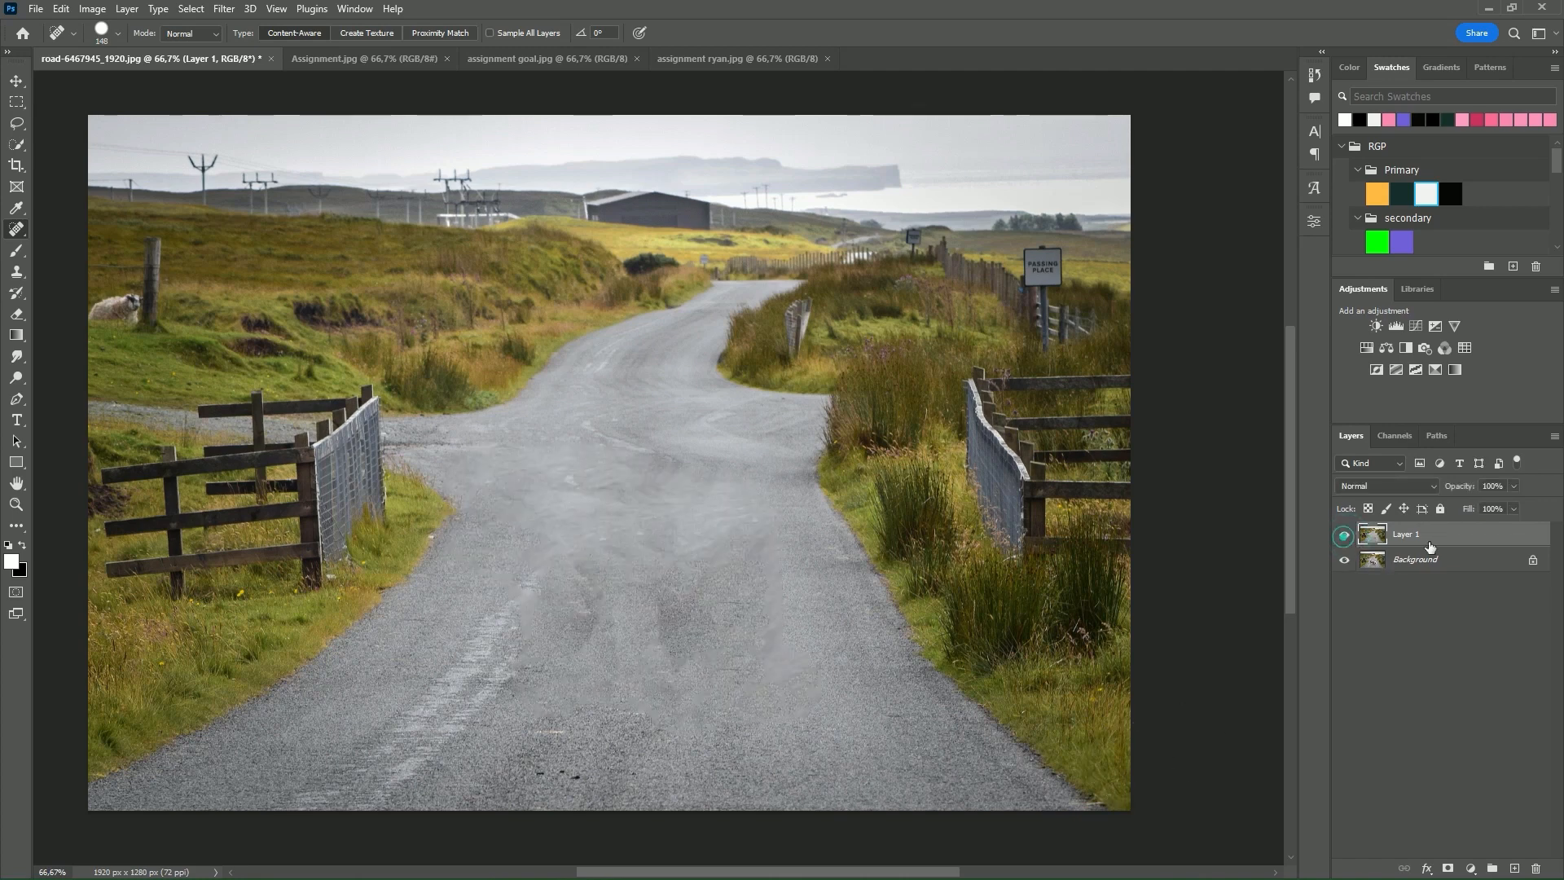
{"action": "key", "text": "ctrl+z"}
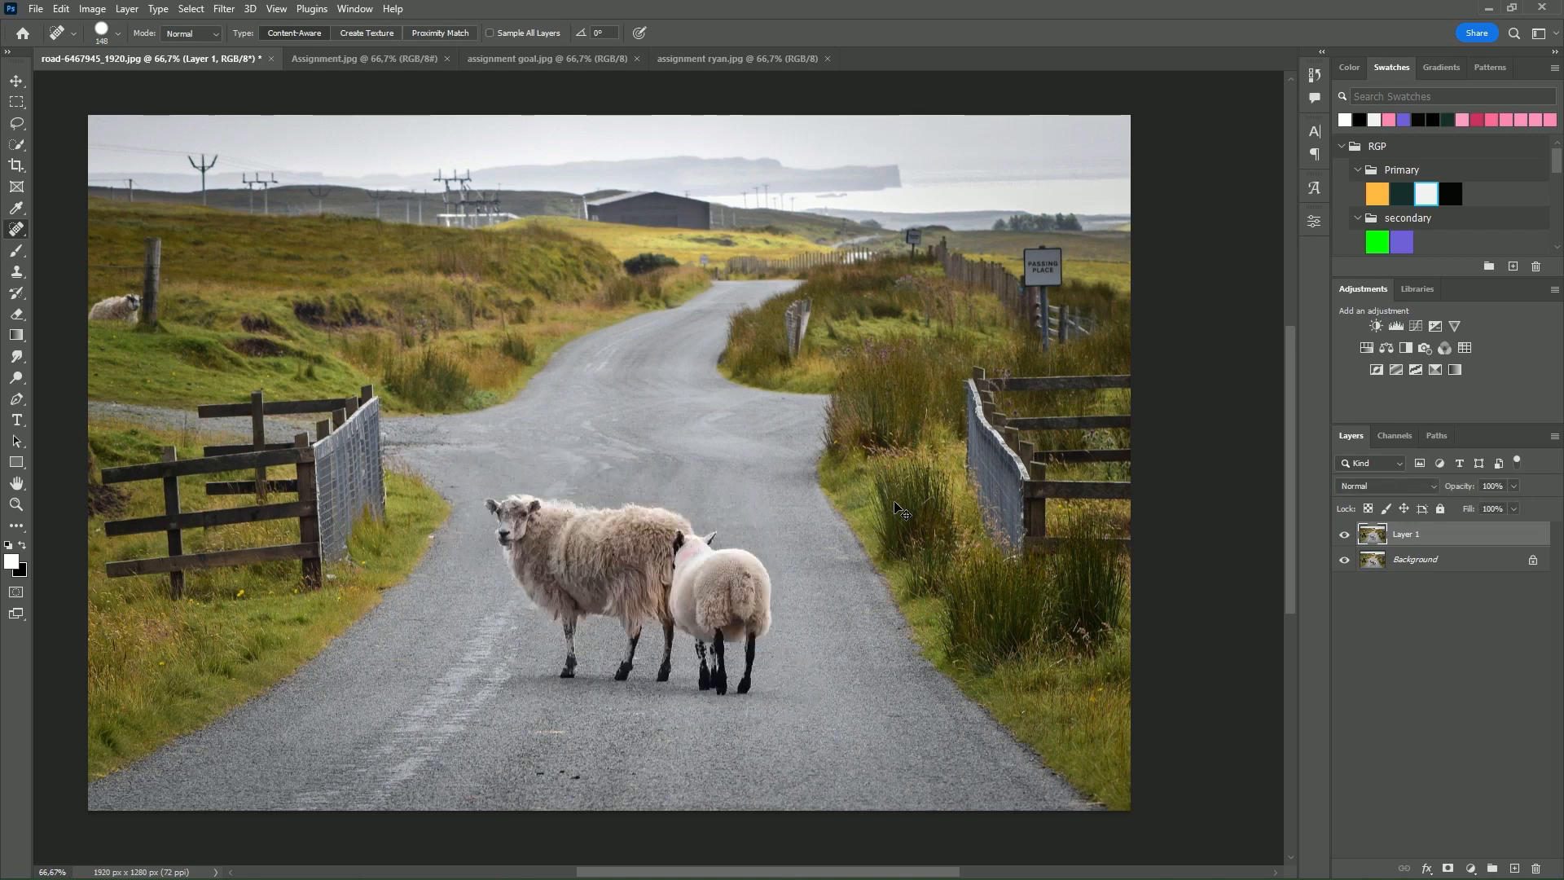
- Outline the two sheep on the road with the Patch tool
{"action": "right_click", "coordinate": [17, 232]}
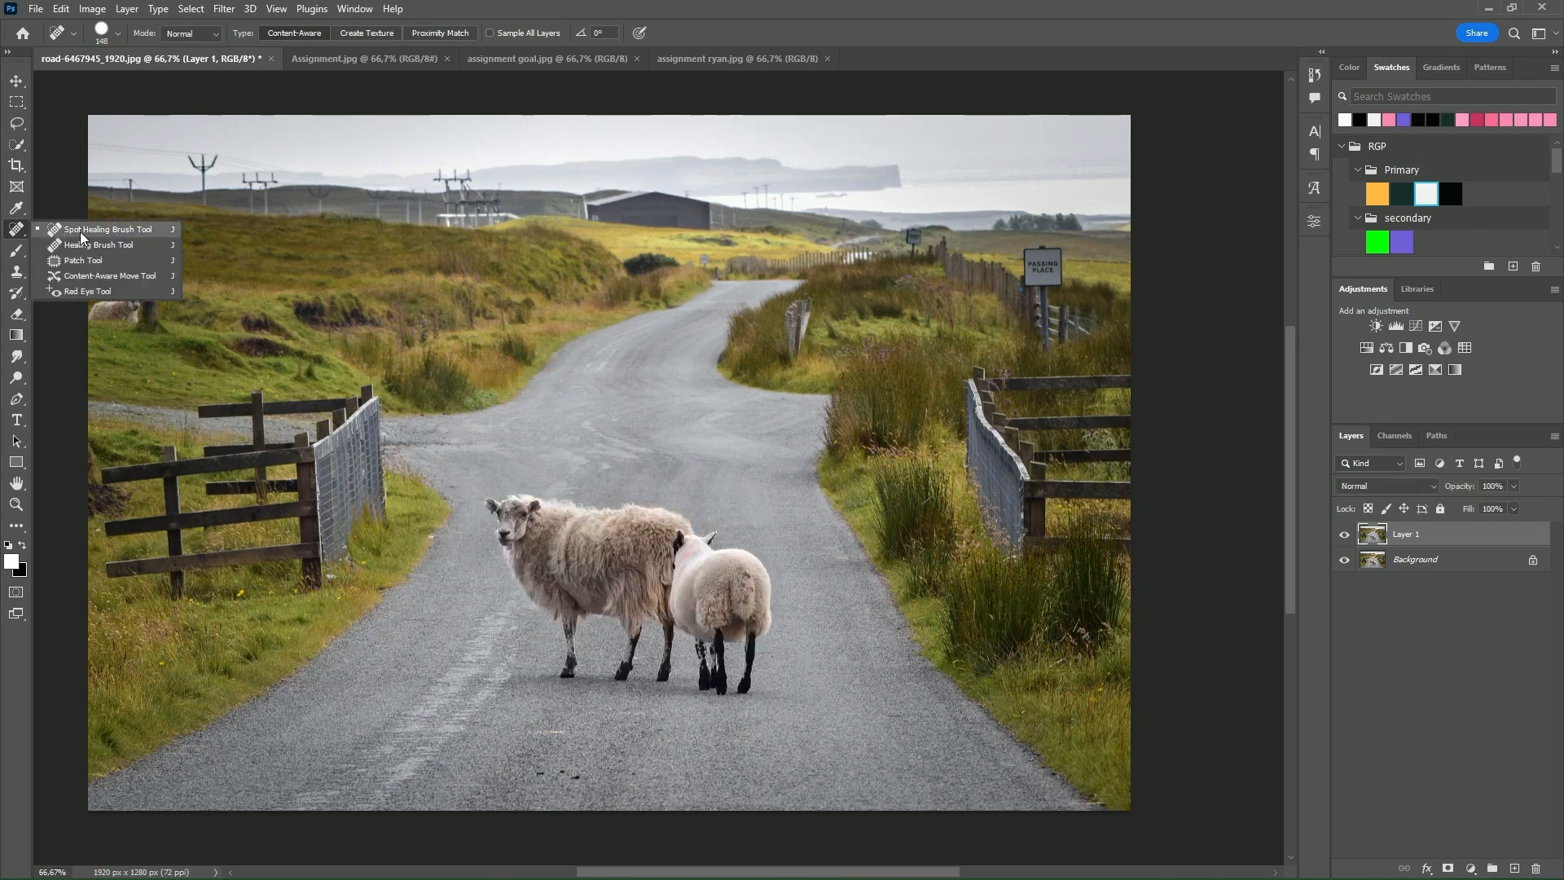
{"action": "left_click", "coordinate": [80, 256]}
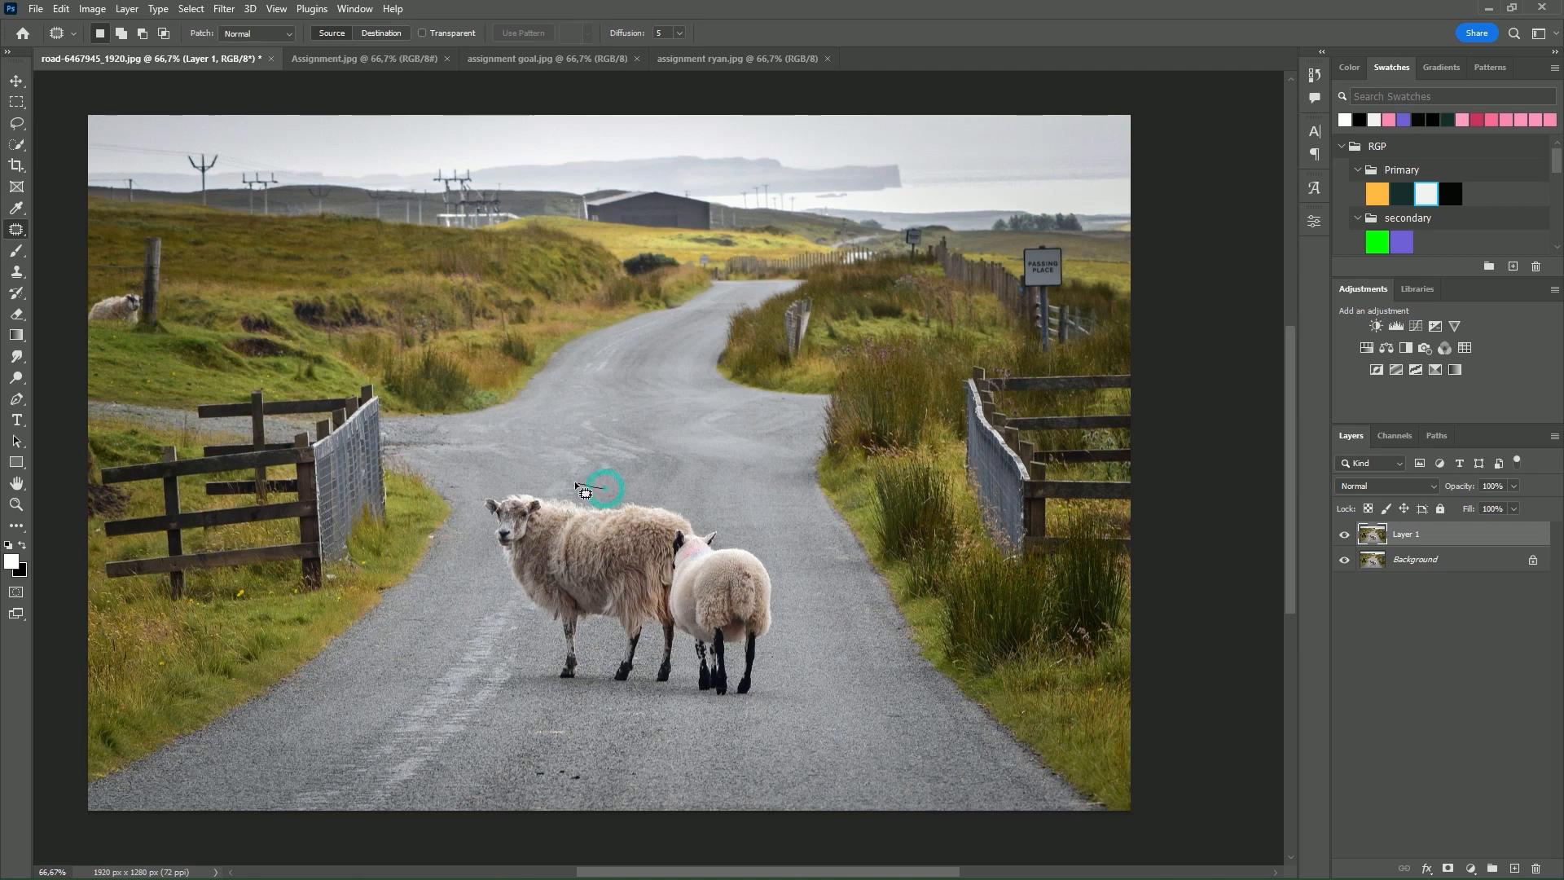
{"action": "left_click_drag", "start_coordinate": [494, 554], "coordinate": [521, 624]}
{"action": "mouse_move", "coordinate": [644, 705]}
{"action": "left_mouse_down"}
{"action": "mouse_move", "coordinate": [752, 717]}
{"action": "mouse_move", "coordinate": [793, 681]}
{"action": "mouse_move", "coordinate": [802, 577]}
{"action": "mouse_move", "coordinate": [705, 500]}
{"action": "mouse_move", "coordinate": [586, 491]}
{"action": "left_mouse_up"}
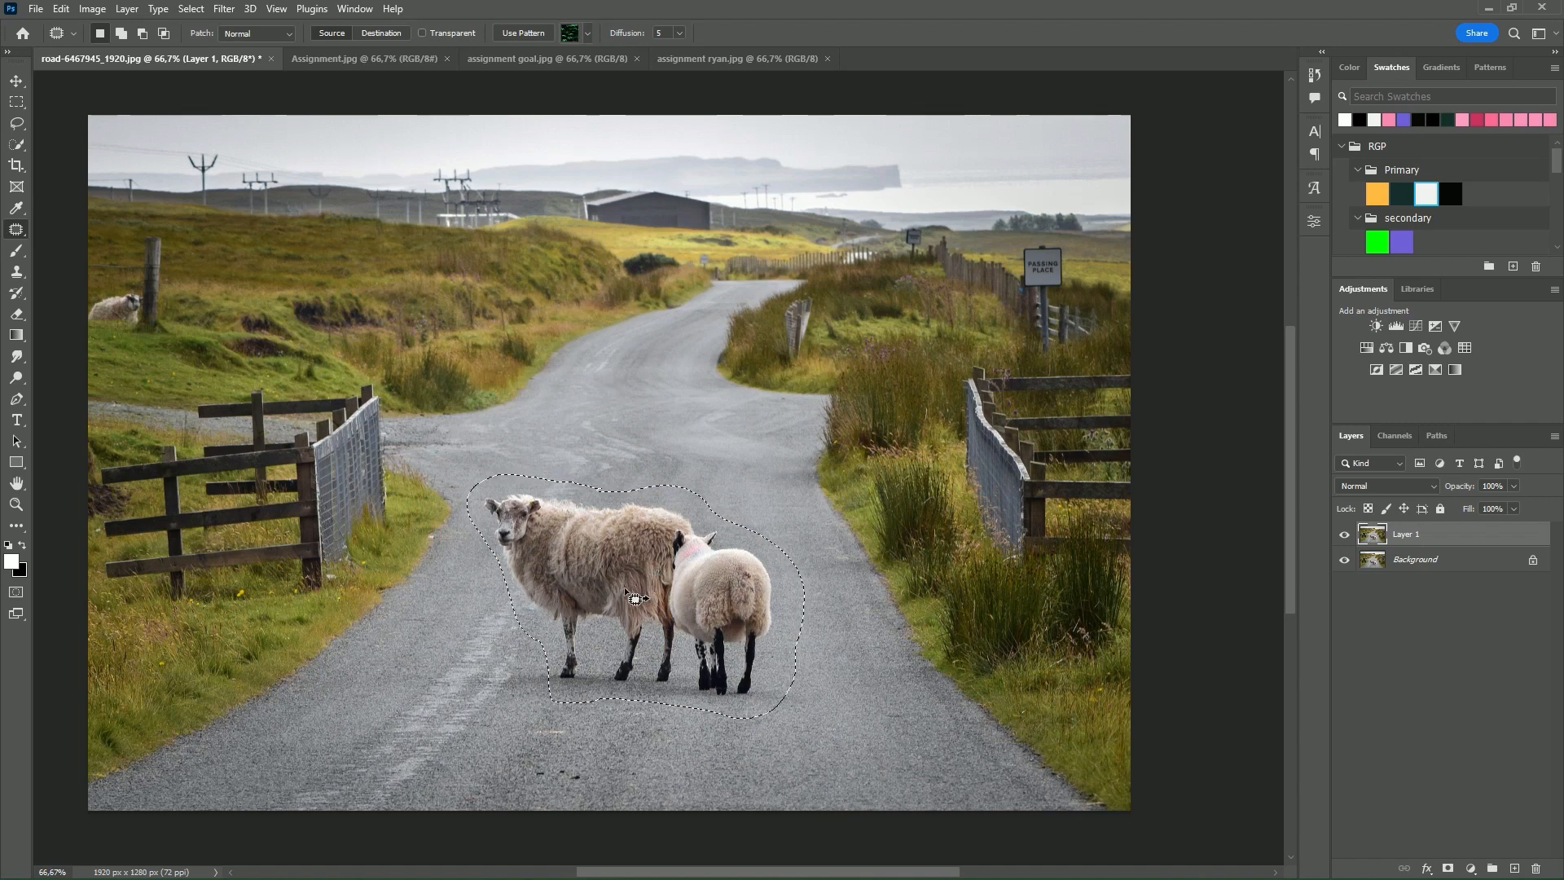
- Try to patch the outlined sheep with the stretch of road above them, undo the patch and clear the selection
{"action": "left_click_drag", "start_coordinate": [636, 599], "coordinate": [625, 369]}
{"action": "key", "text": "ctrl+d"}
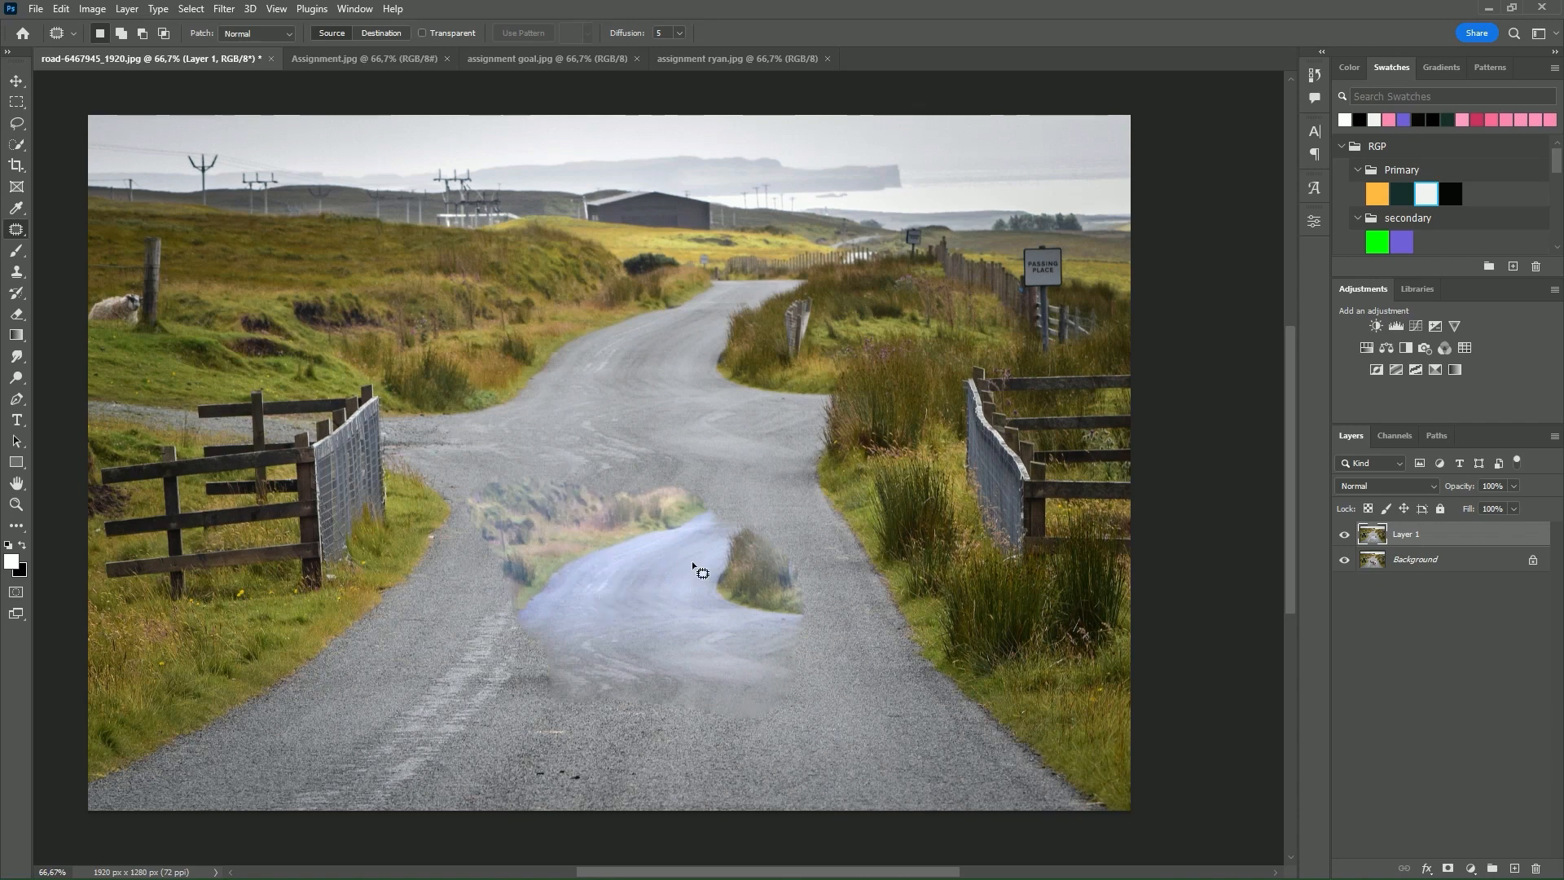
{"action": "key", "text": "ctrl+z"}
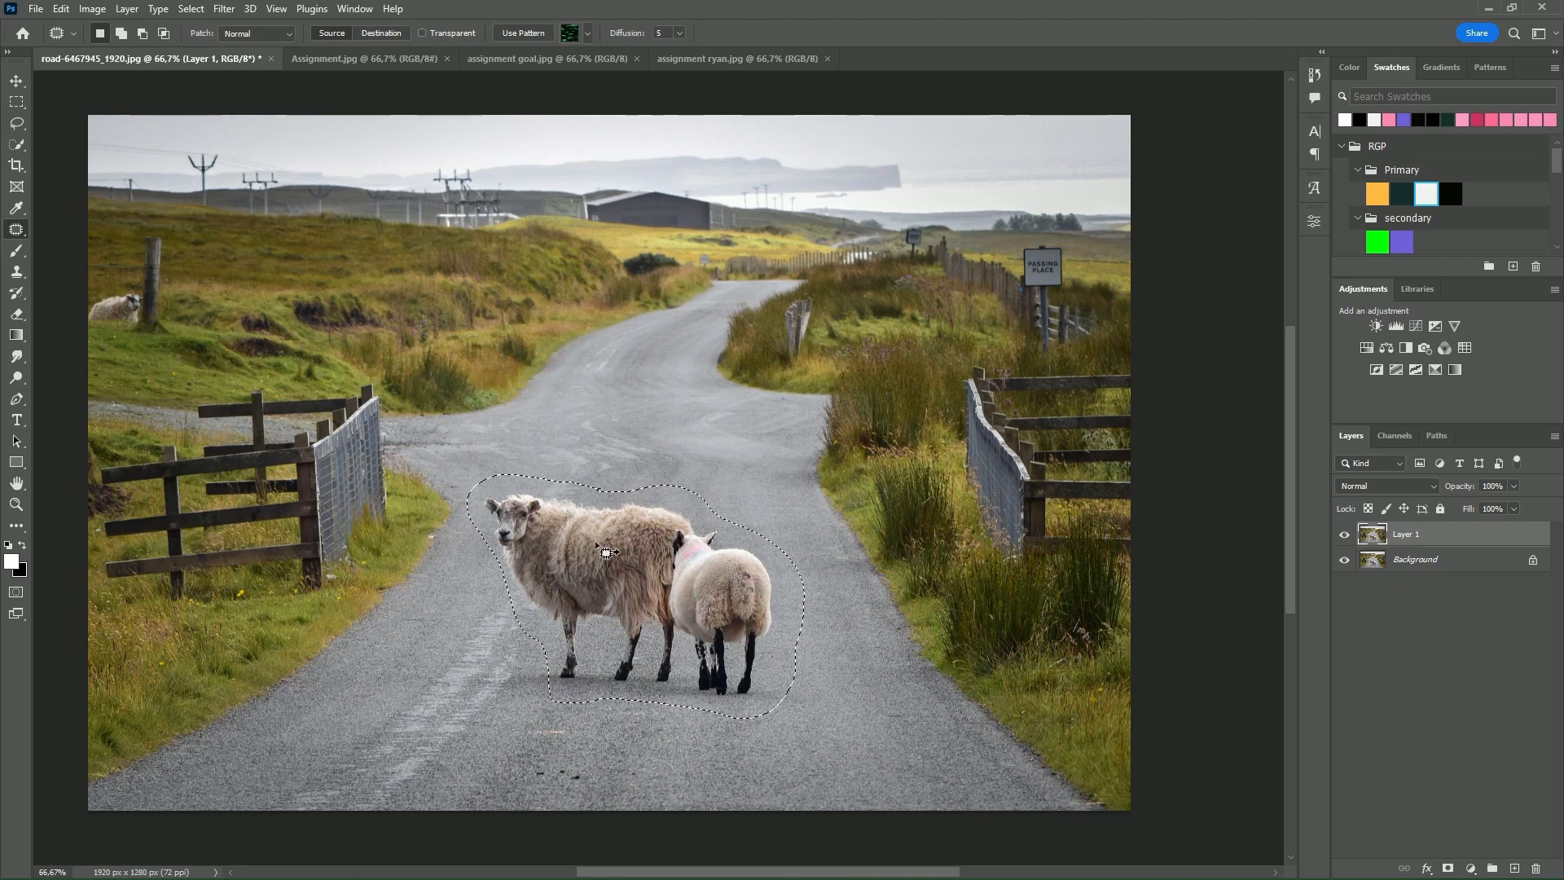
{"action": "left_click", "coordinate": [847, 607]}
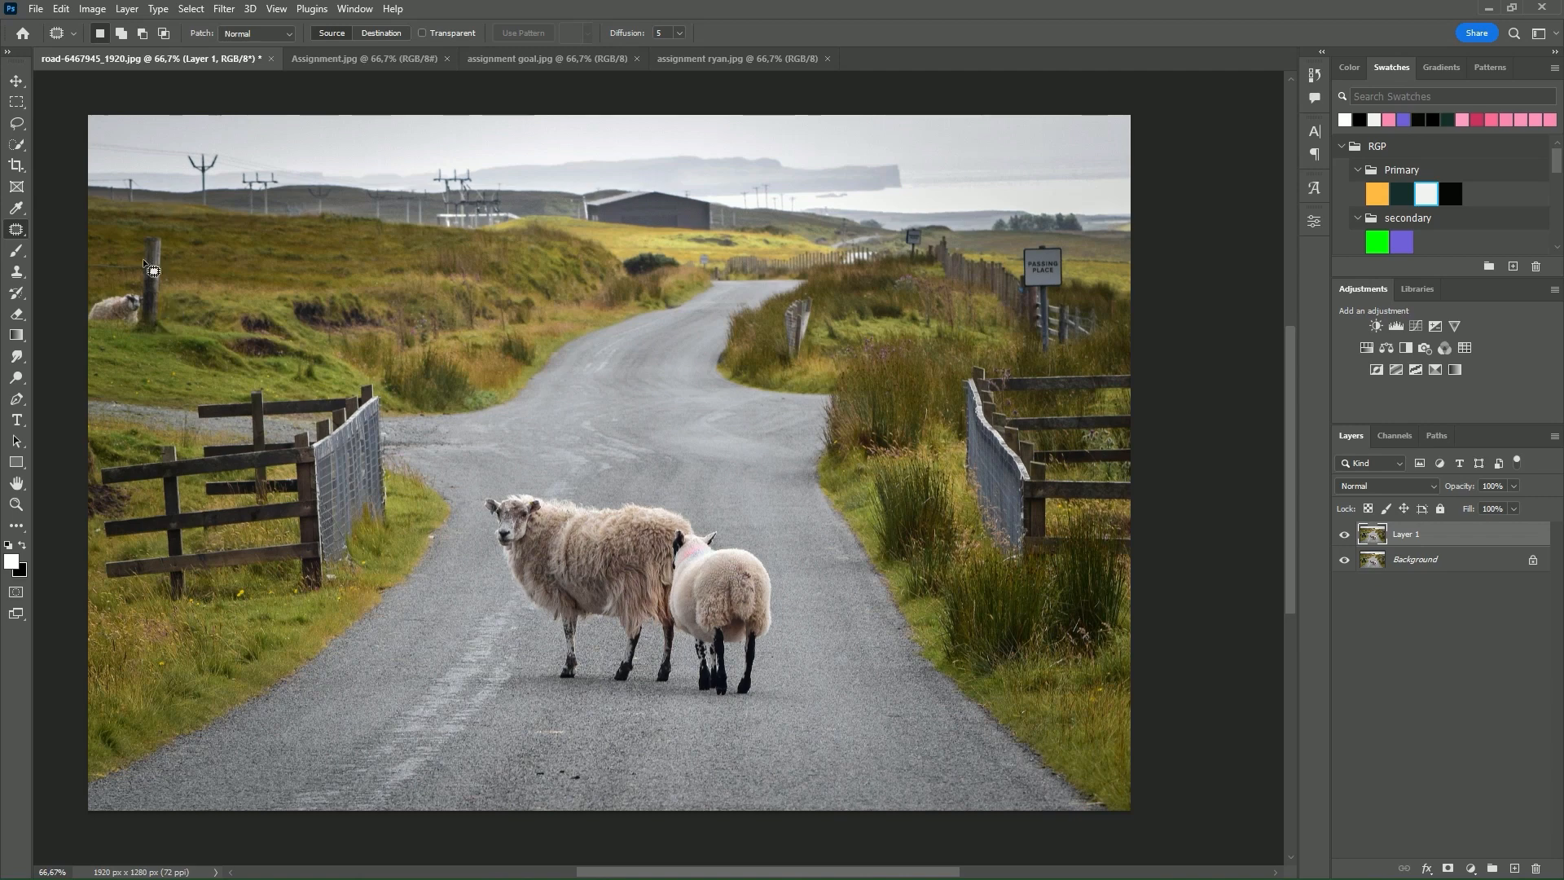
- Patch the post and small sheep at the photo's left edge with neighbouring grass, patch the leftover dark spot on the hillside, and deselect
{"action": "mouse_move", "coordinate": [96, 344]}
{"action": "left_mouse_down"}
{"action": "mouse_move", "coordinate": [174, 335]}
{"action": "mouse_move", "coordinate": [169, 209]}
{"action": "mouse_move", "coordinate": [126, 229]}
{"action": "mouse_move", "coordinate": [71, 336]}
{"action": "mouse_move", "coordinate": [149, 283]}
{"action": "mouse_move", "coordinate": [244, 300]}
{"action": "left_mouse_up"}
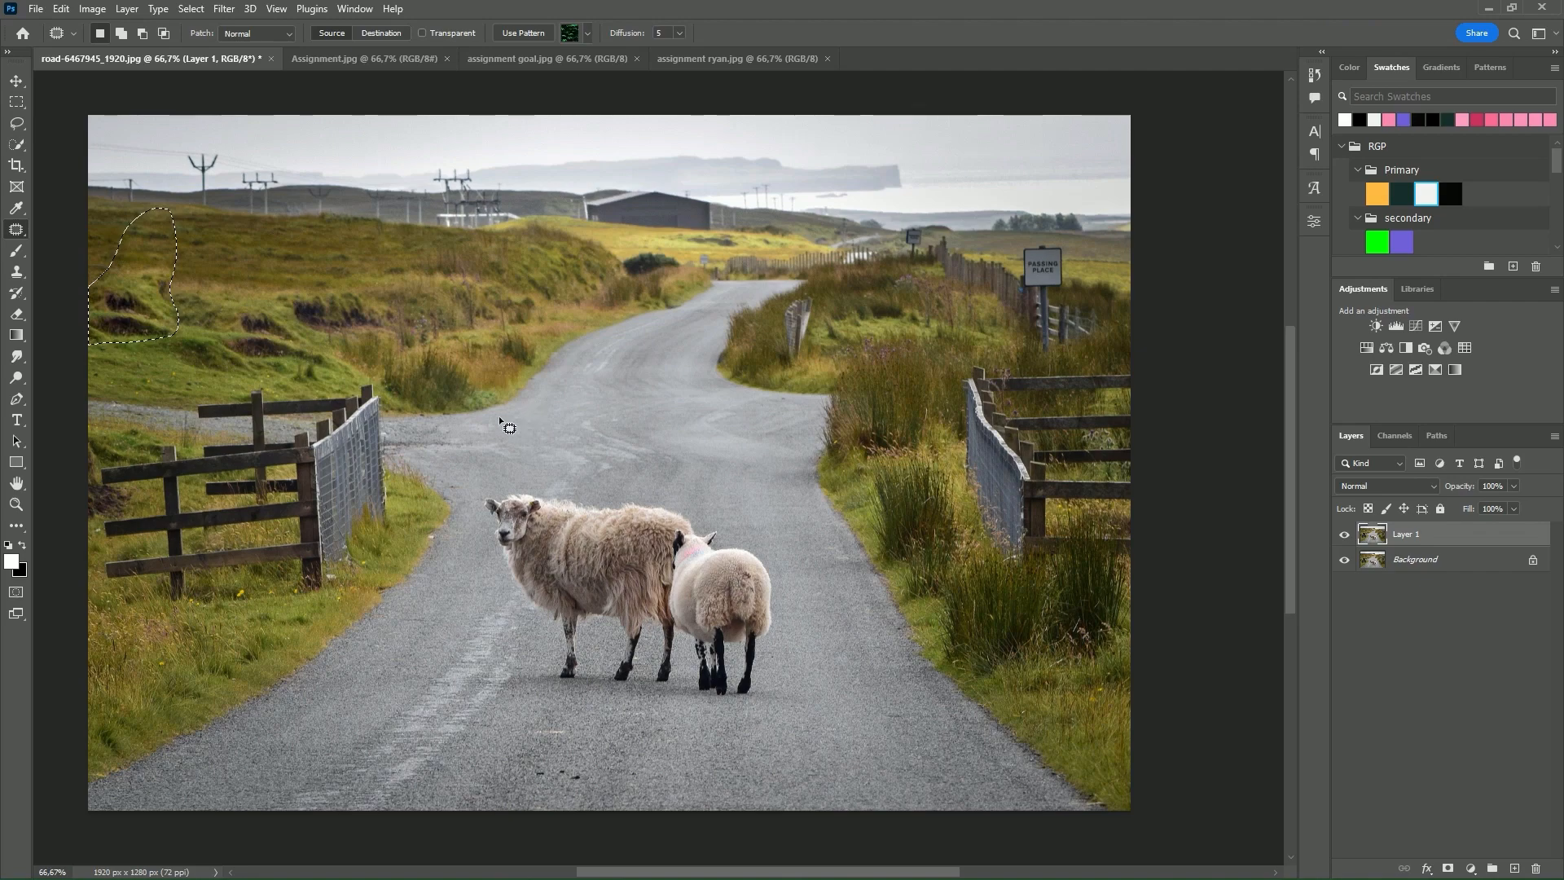
{"action": "key", "text": "ctrl+d"}
{"action": "scroll", "coordinate": [136, 298], "scroll_direction": "up", "scroll_amount": 11}
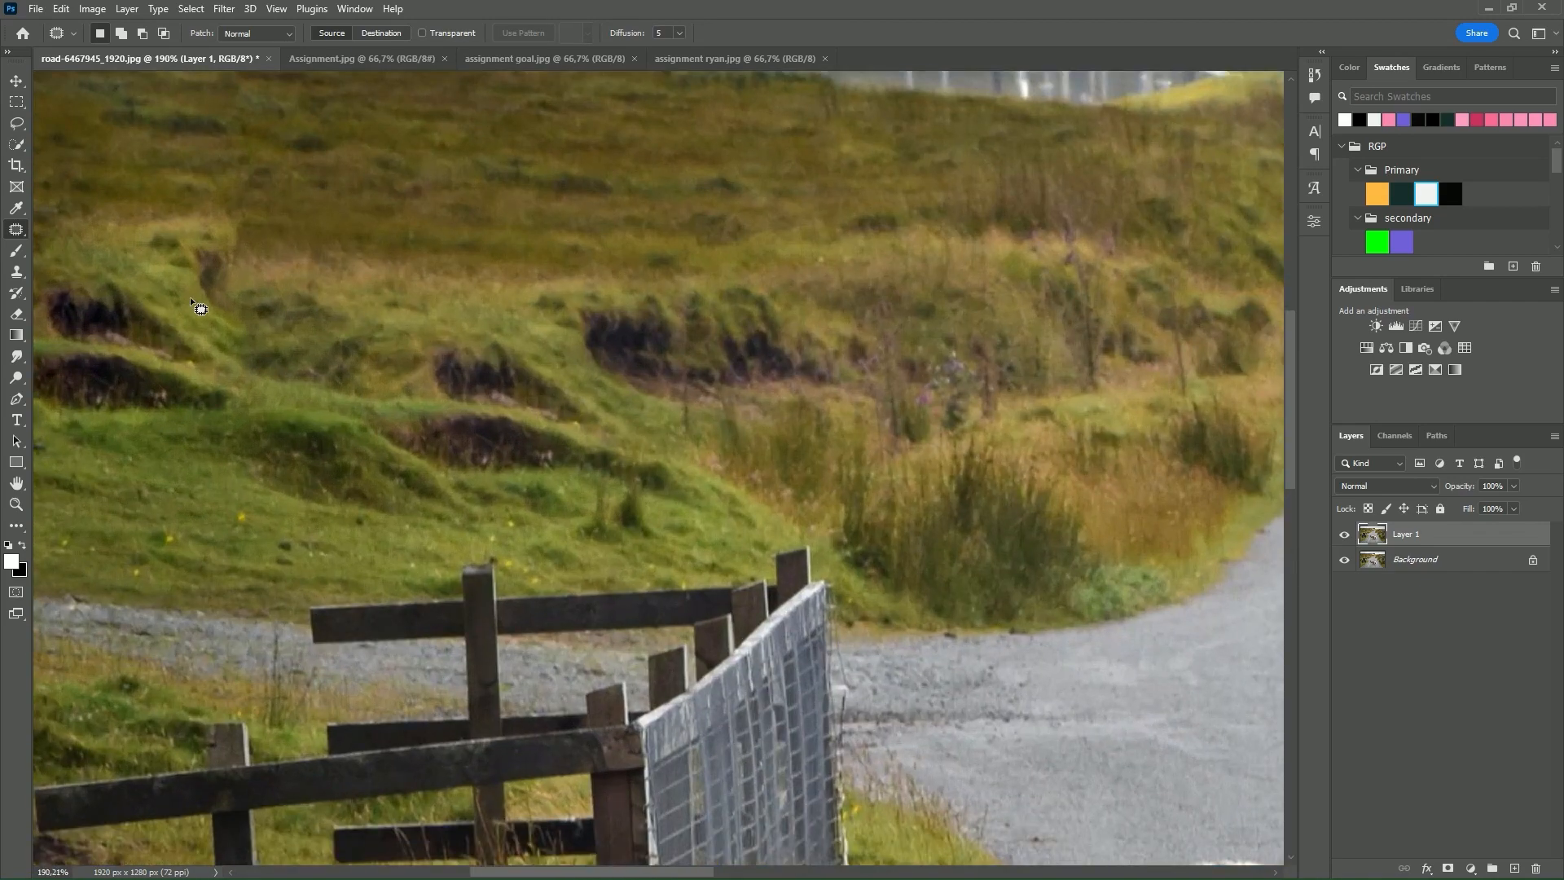
{"action": "scroll", "coordinate": [191, 301], "scroll_direction": "down", "scroll_amount": 6}
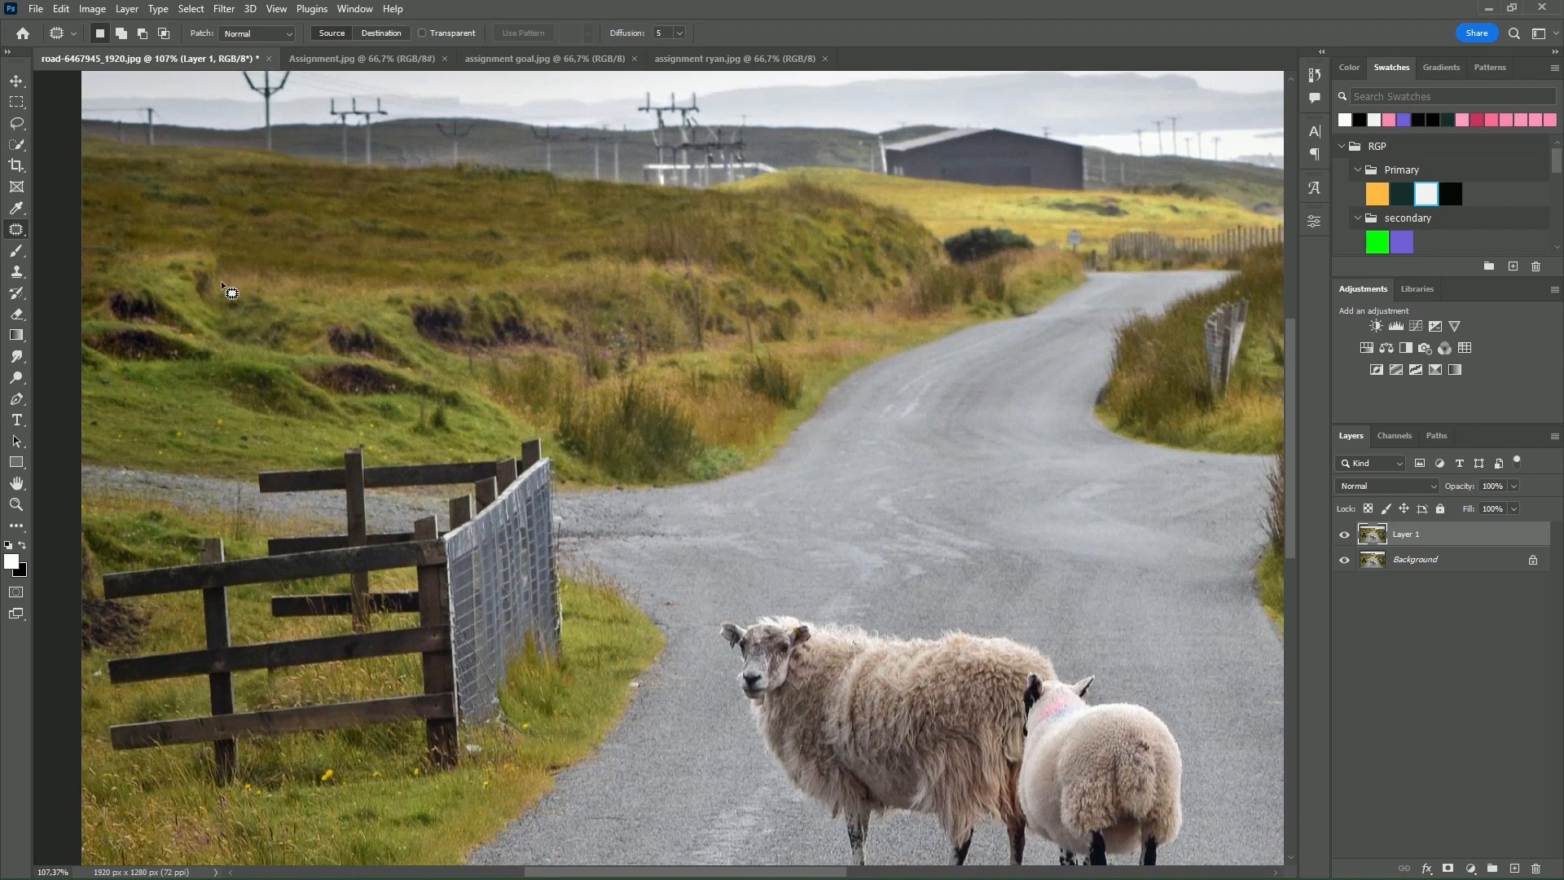
{"action": "mouse_move", "coordinate": [213, 230]}
{"action": "left_mouse_down"}
{"action": "mouse_move", "coordinate": [237, 252]}
{"action": "mouse_move", "coordinate": [210, 233]}
{"action": "mouse_move", "coordinate": [315, 261]}
{"action": "left_mouse_up"}
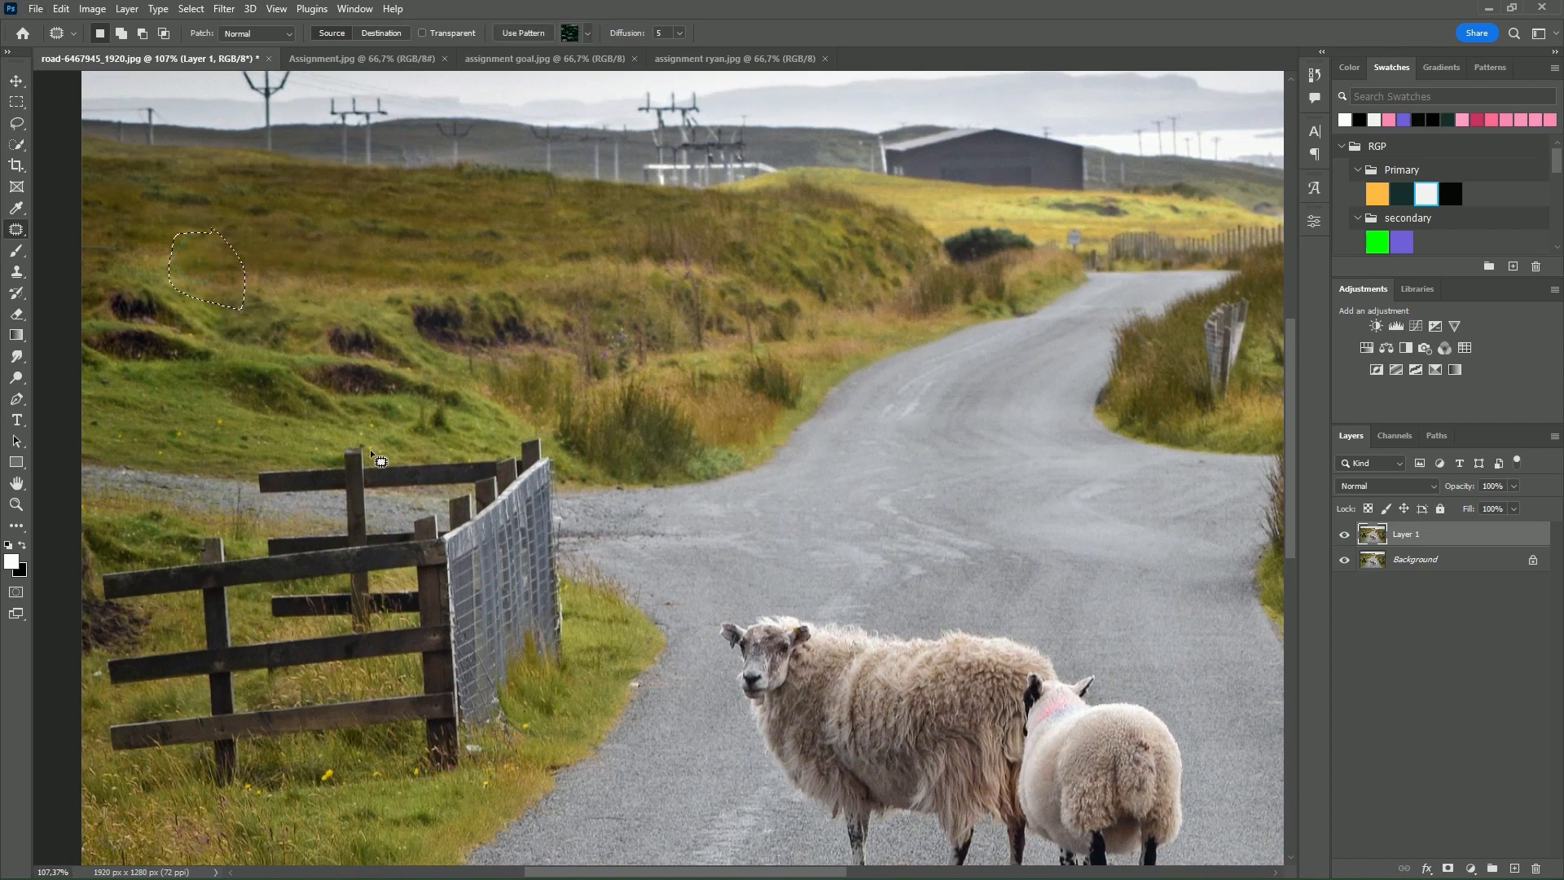
{"action": "key", "text": "ctrl+d"}
{"action": "scroll", "coordinate": [466, 375], "scroll_direction": "down", "scroll_amount": 4}
{"action": "left_click_drag", "start_coordinate": [768, 475], "coordinate": [530, 447]}
{"action": "scroll", "coordinate": [471, 454], "scroll_direction": "down", "scroll_amount": 1}
{"action": "scroll", "coordinate": [461, 448], "scroll_direction": "down", "scroll_amount": 1}
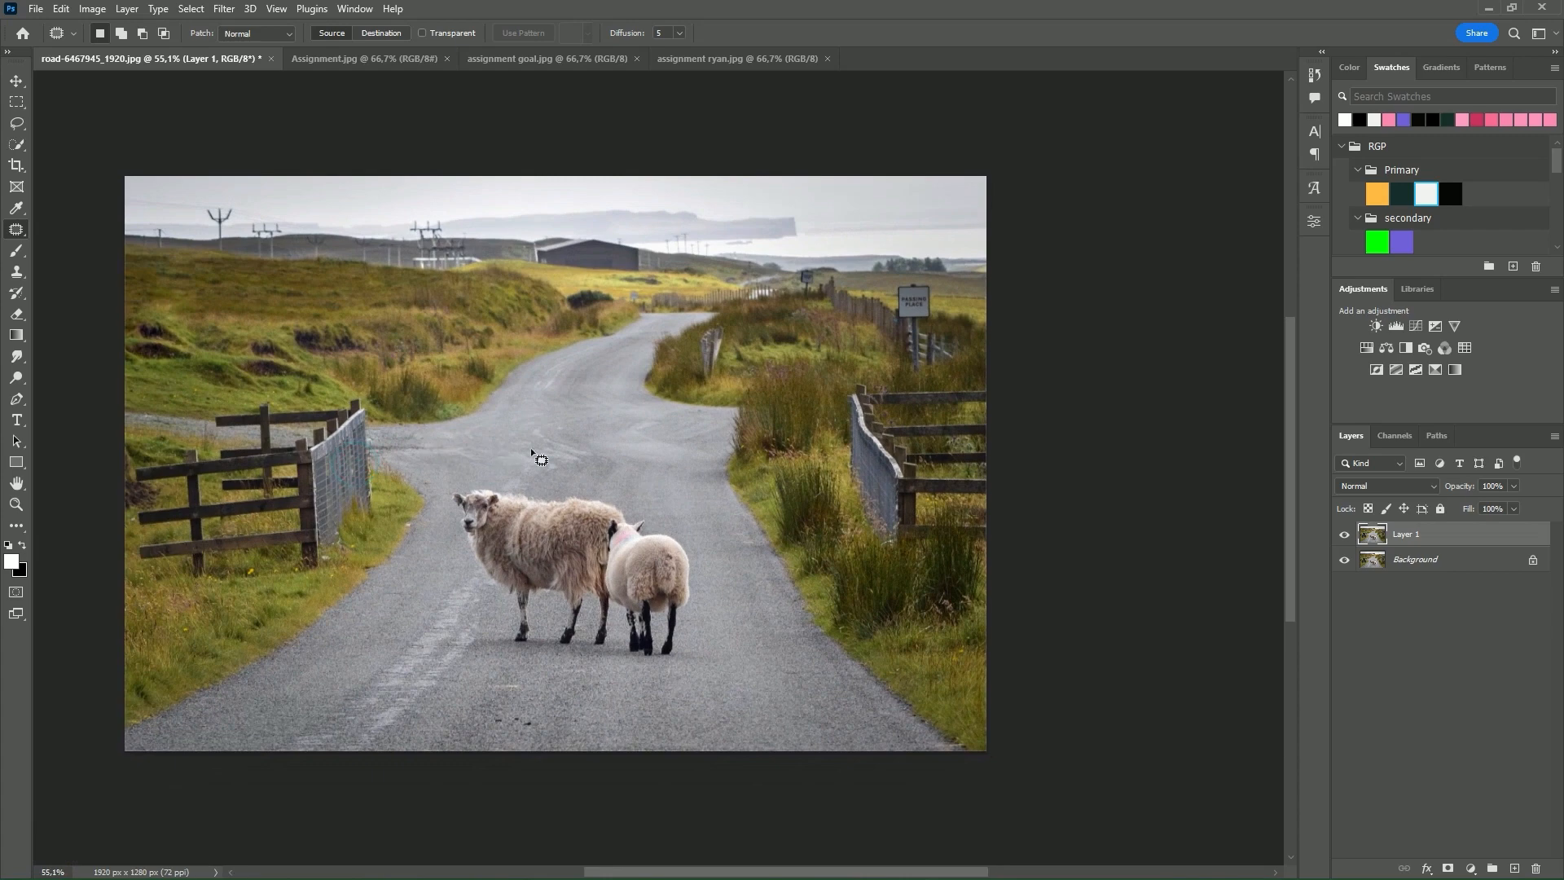
{"action": "scroll", "coordinate": [521, 460], "scroll_direction": "up", "scroll_amount": 2}
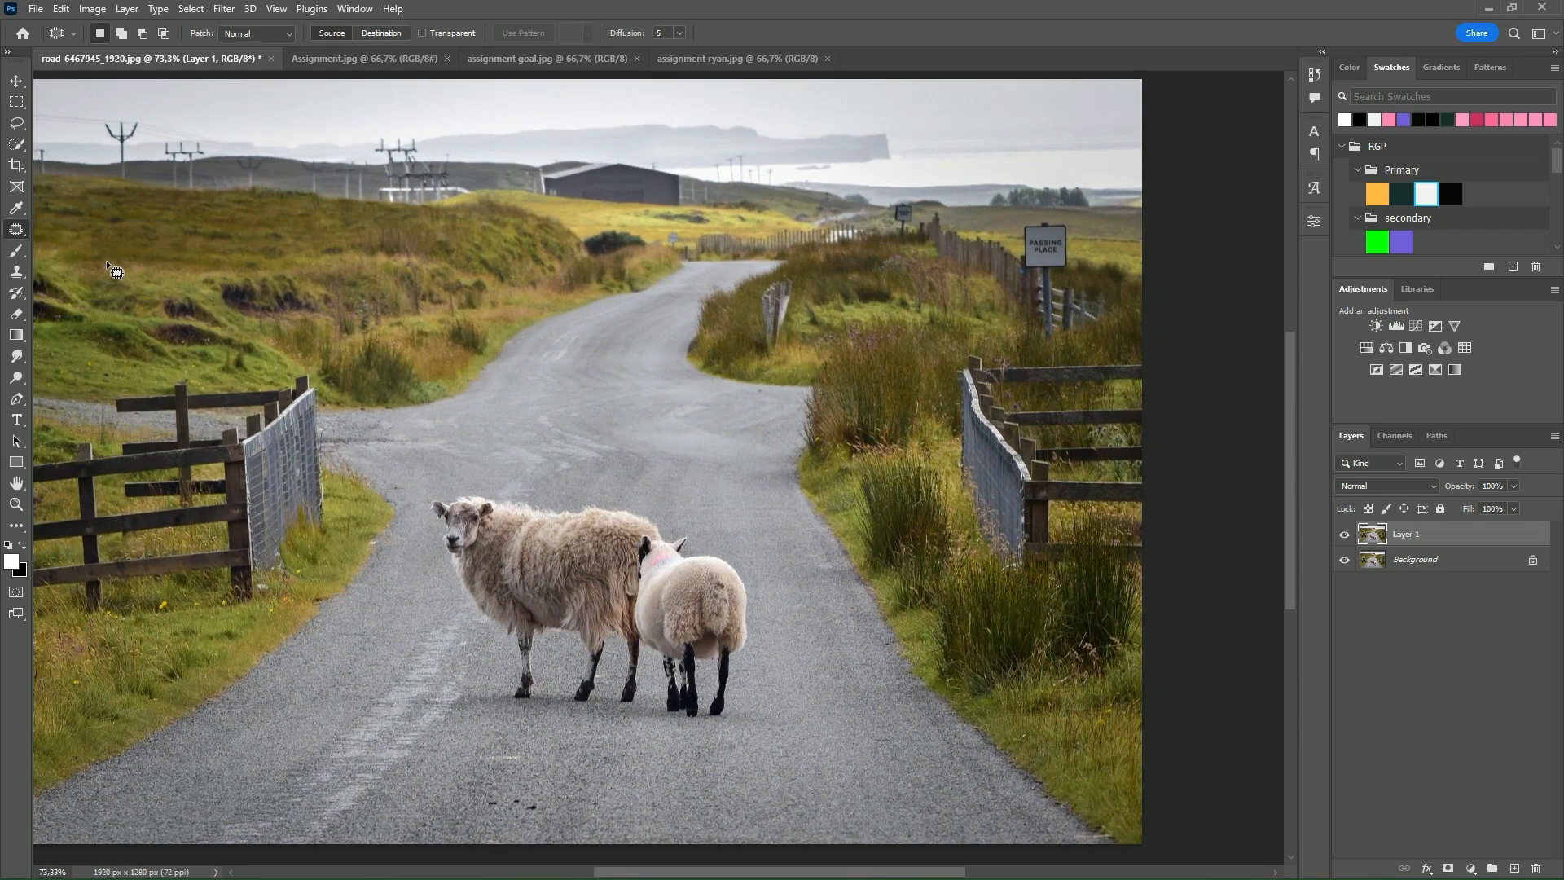
{"action": "mouse_move", "coordinate": [474, 477]}
{"action": "left_mouse_down"}
{"action": "mouse_move", "coordinate": [723, 536]}
{"action": "mouse_move", "coordinate": [511, 704]}
{"action": "mouse_move", "coordinate": [414, 497]}
{"action": "left_mouse_up"}
{"action": "left_click_drag", "start_coordinate": [565, 615], "coordinate": [543, 528]}
{"action": "left_click_drag", "start_coordinate": [407, 352], "coordinate": [272, 300]}
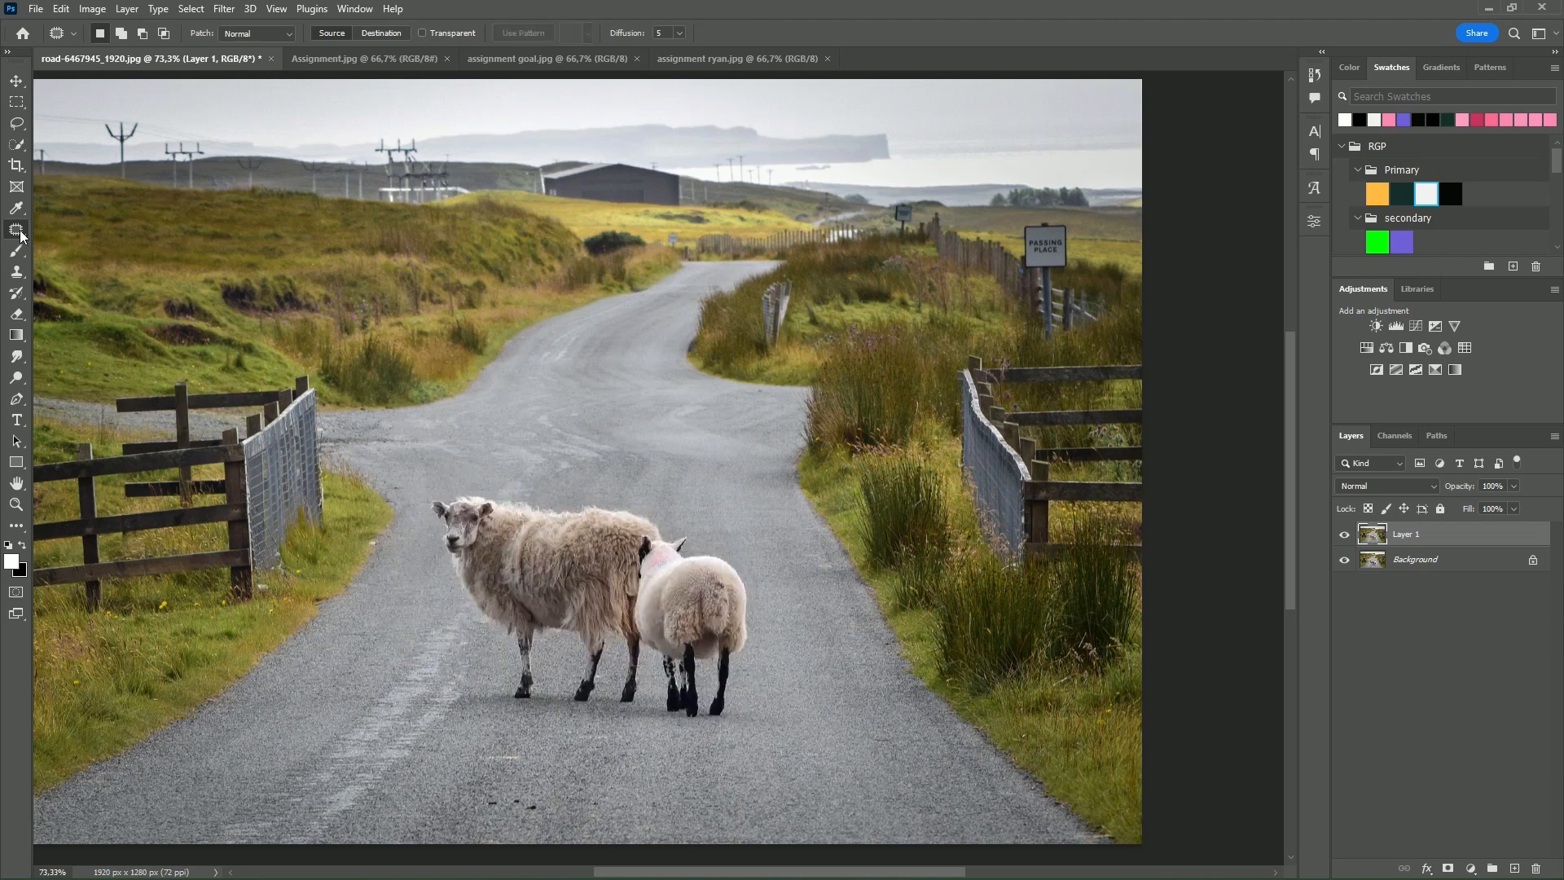
- Remove the two sheep from the road by painting over them with the Spot Healing Brush
{"action": "right_click", "coordinate": [19, 233]}
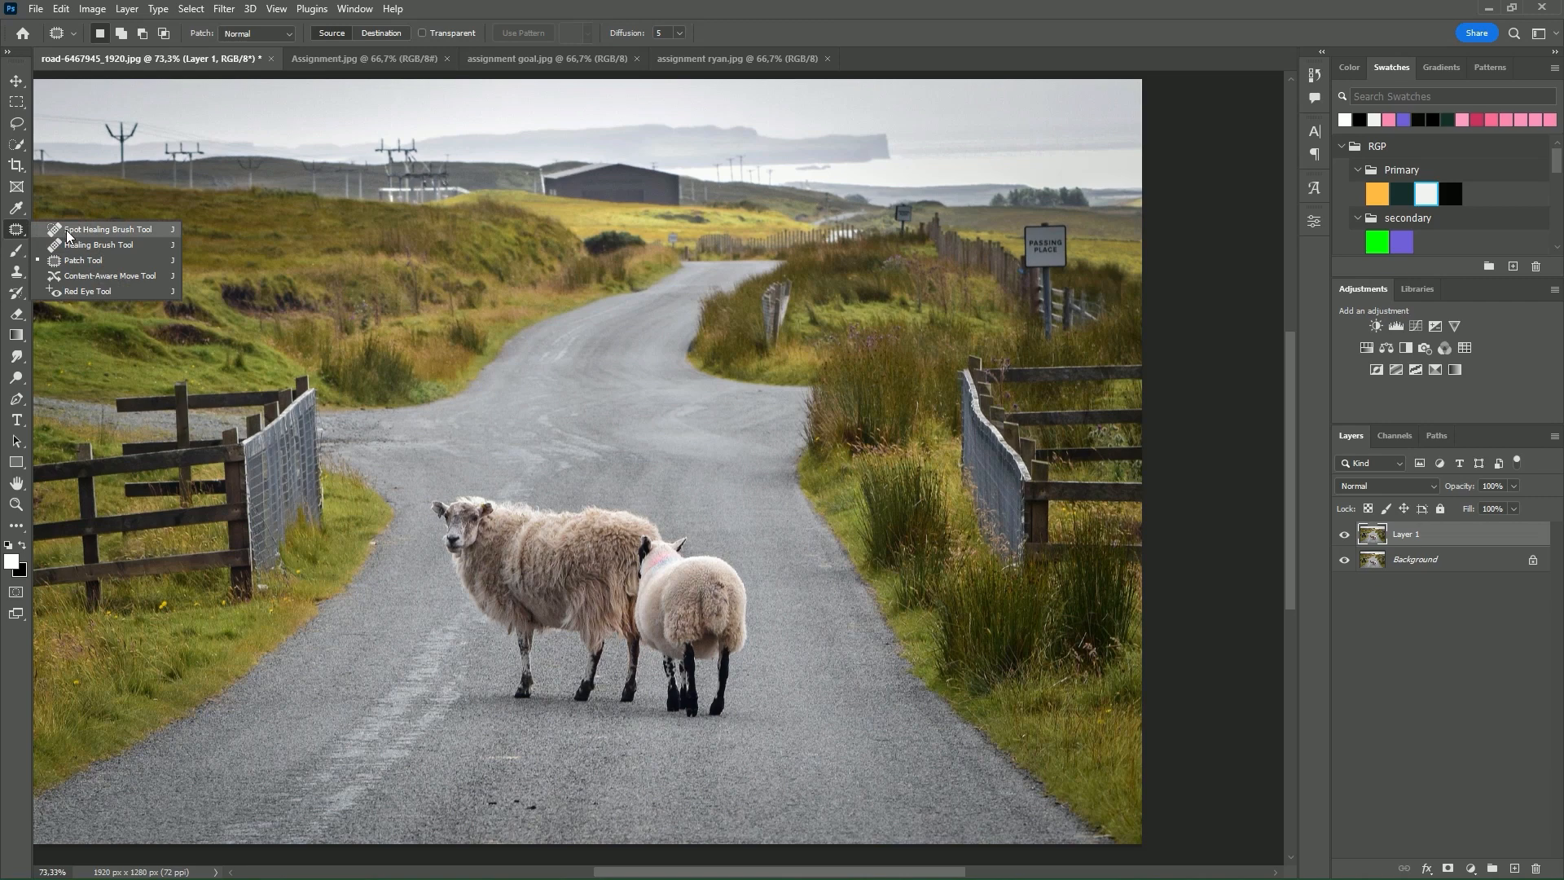
{"action": "left_click", "coordinate": [66, 231]}
{"action": "mouse_move", "coordinate": [449, 514]}
{"action": "left_mouse_down"}
{"action": "mouse_move", "coordinate": [646, 538]}
{"action": "mouse_move", "coordinate": [686, 577]}
{"action": "mouse_move", "coordinate": [729, 588]}
{"action": "mouse_move", "coordinate": [737, 651]}
{"action": "mouse_move", "coordinate": [683, 686]}
{"action": "mouse_move", "coordinate": [651, 625]}
{"action": "mouse_move", "coordinate": [609, 674]}
{"action": "mouse_move", "coordinate": [524, 662]}
{"action": "mouse_move", "coordinate": [550, 612]}
{"action": "mouse_move", "coordinate": [459, 544]}
{"action": "left_mouse_up"}
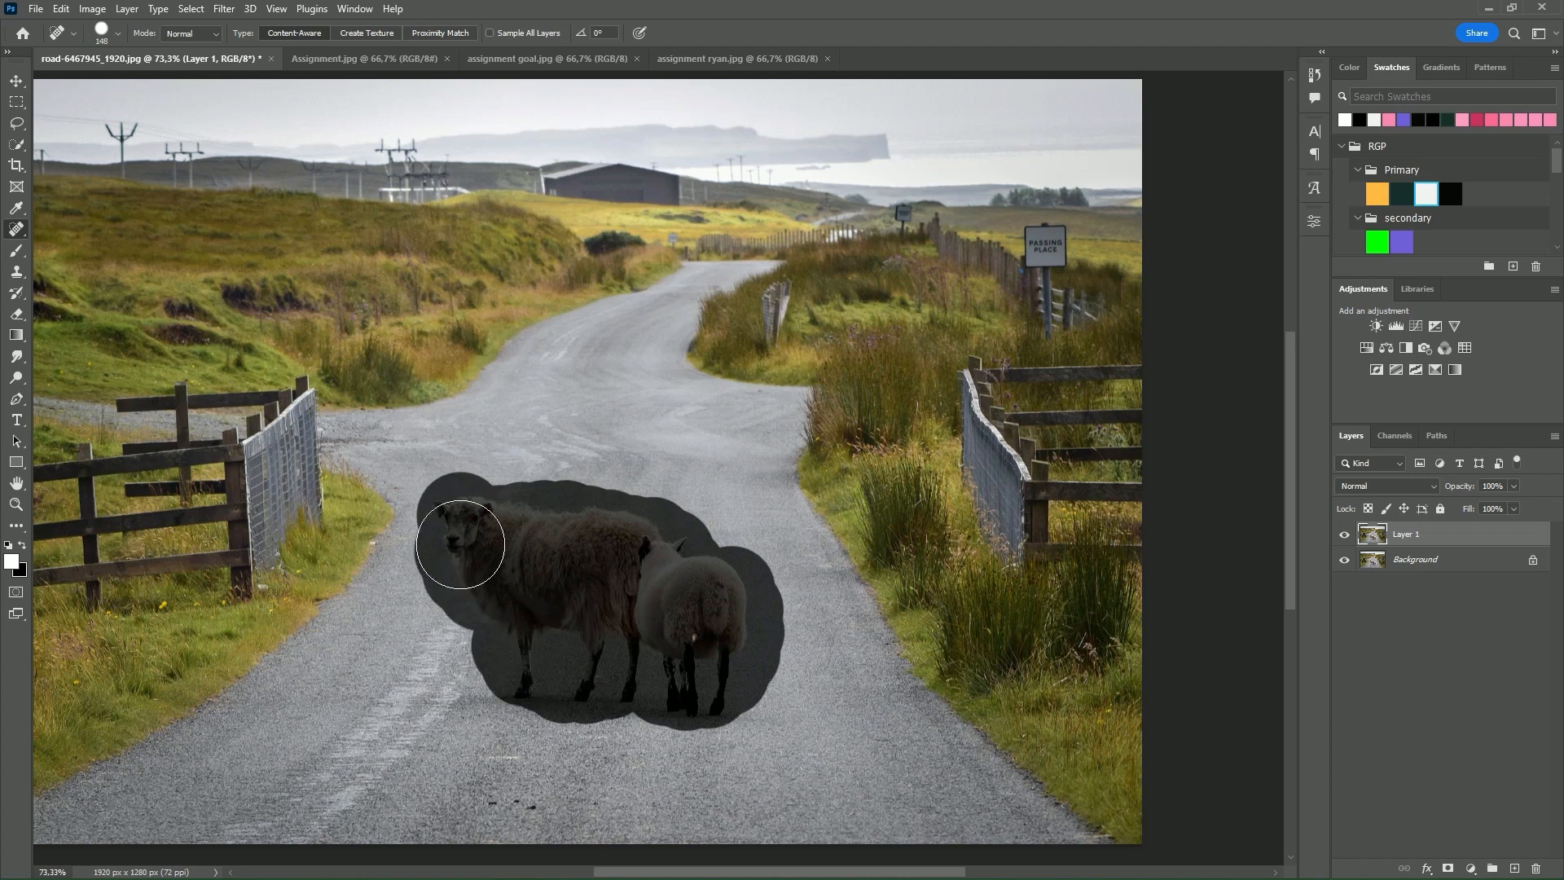
{"action": "left_click_drag", "start_coordinate": [460, 544], "coordinate": [461, 541]}
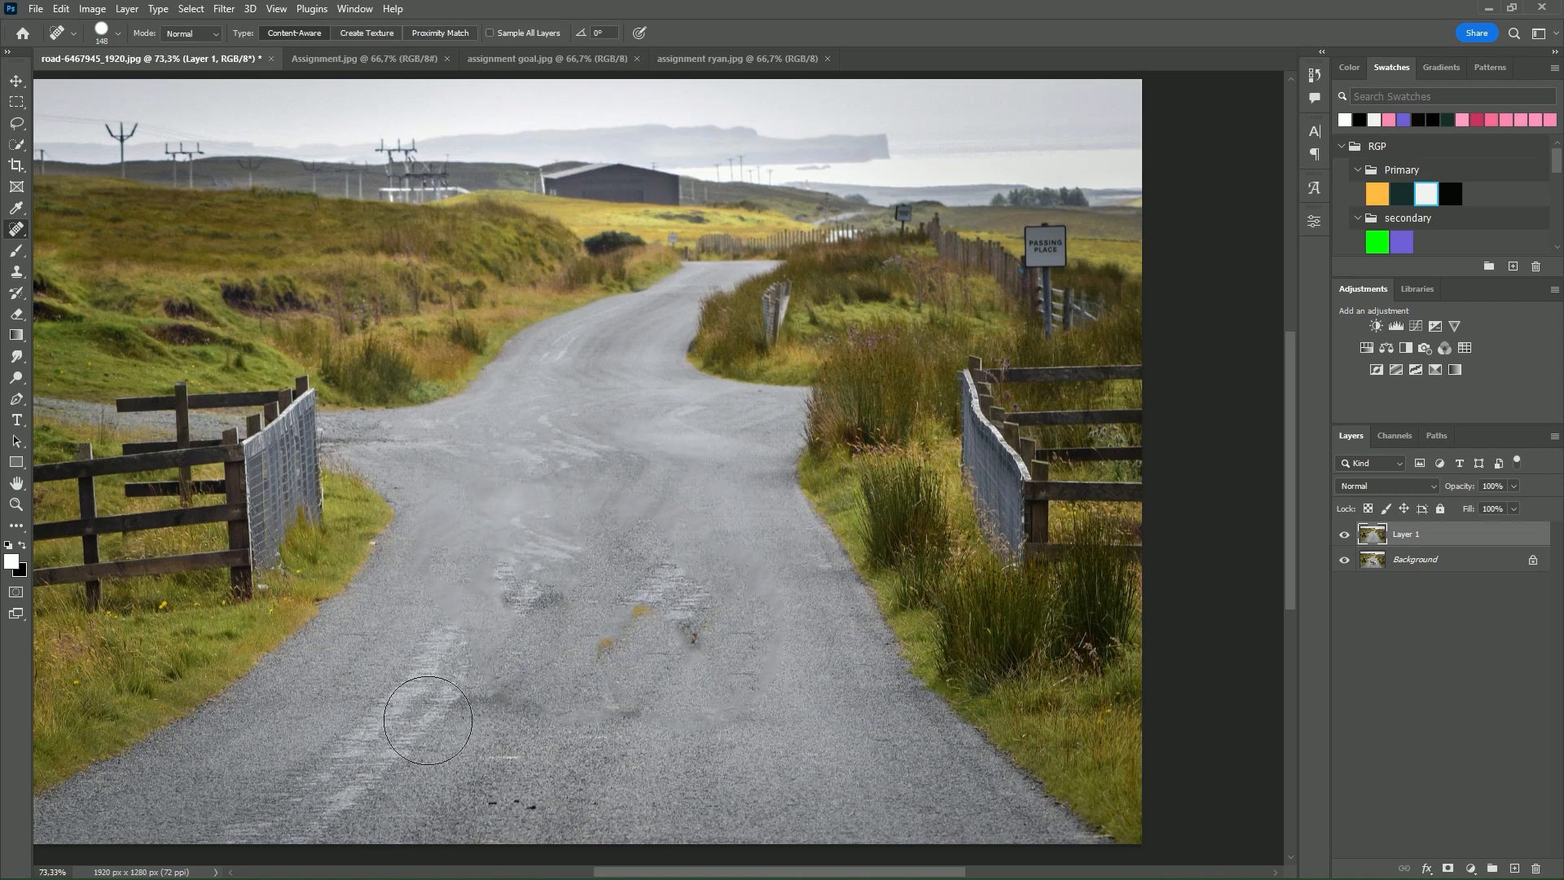
- Paint over the abrupt end of the distant headland with the Spot Healing Brush, touching up its tip with a smaller brush
{"action": "left_click_drag", "start_coordinate": [586, 466], "coordinate": [608, 460]}
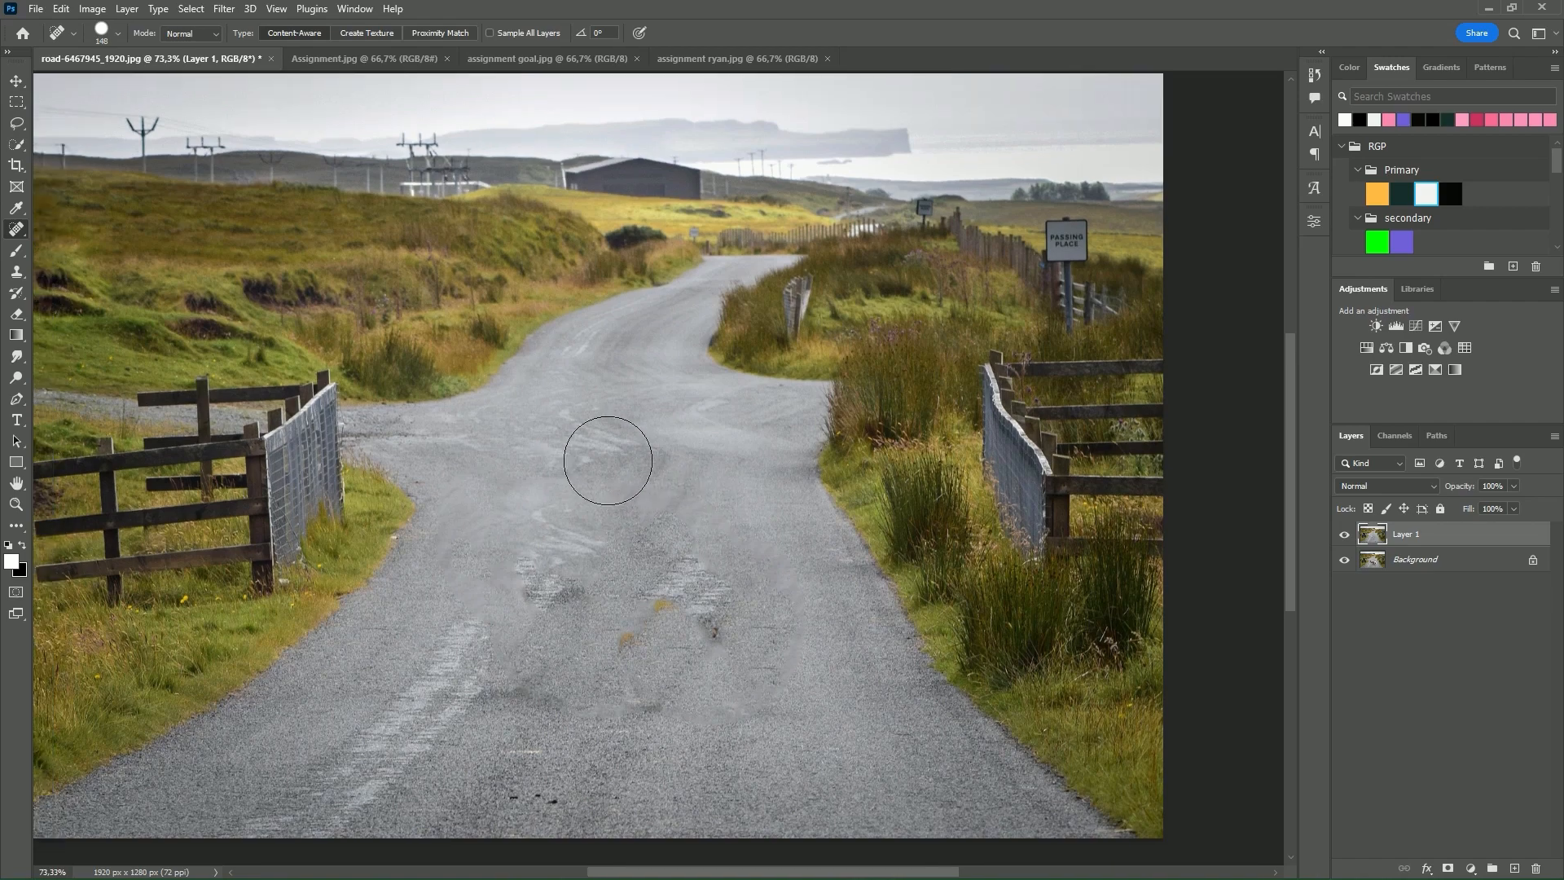
{"action": "scroll", "coordinate": [608, 461], "scroll_direction": "down", "scroll_amount": 2}
{"action": "scroll", "coordinate": [600, 462], "scroll_direction": "up", "scroll_amount": 1}
{"action": "scroll", "coordinate": [514, 478], "scroll_direction": "up", "scroll_amount": 2}
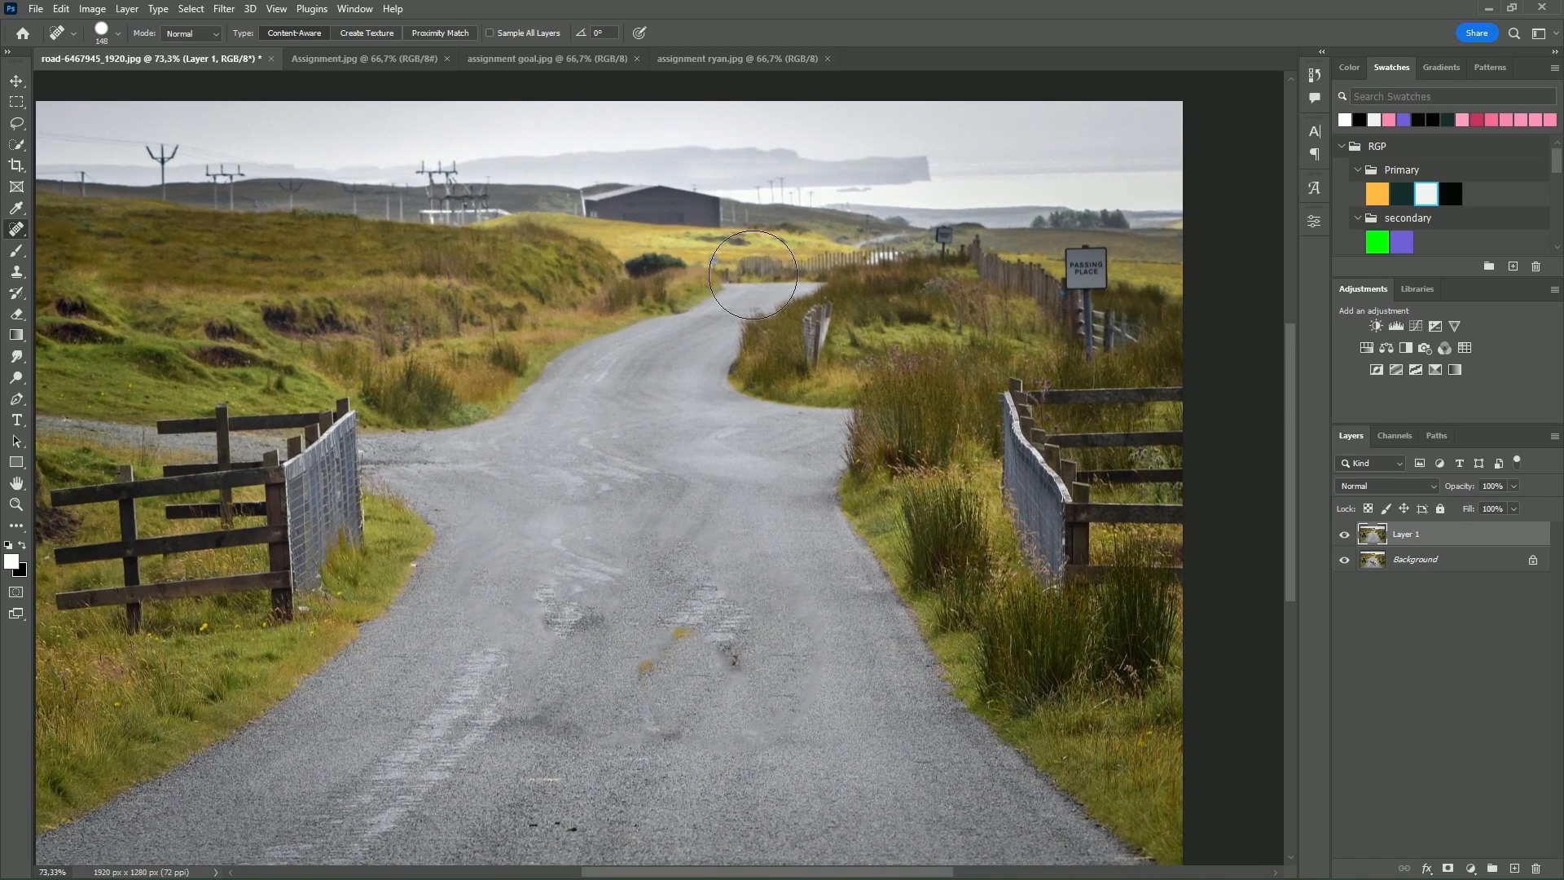
{"action": "scroll", "coordinate": [814, 232], "scroll_direction": "up", "scroll_amount": 4}
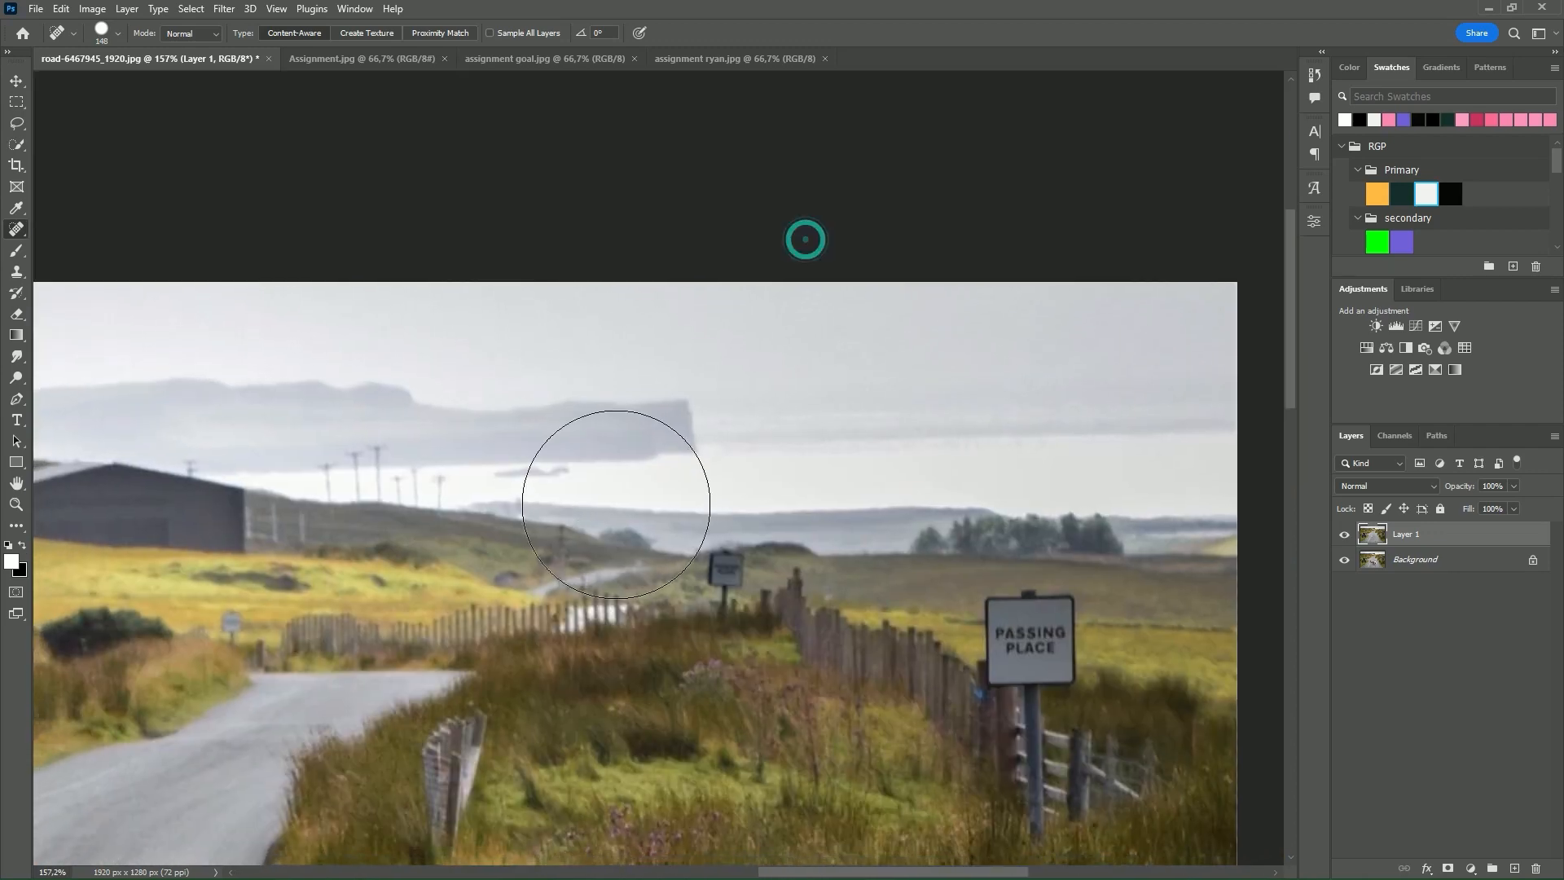
{"action": "mouse_move", "coordinate": [625, 413]}
{"action": "left_mouse_down"}
{"action": "mouse_move", "coordinate": [568, 416]}
{"action": "mouse_move", "coordinate": [663, 419]}
{"action": "mouse_move", "coordinate": [574, 412]}
{"action": "left_mouse_up"}
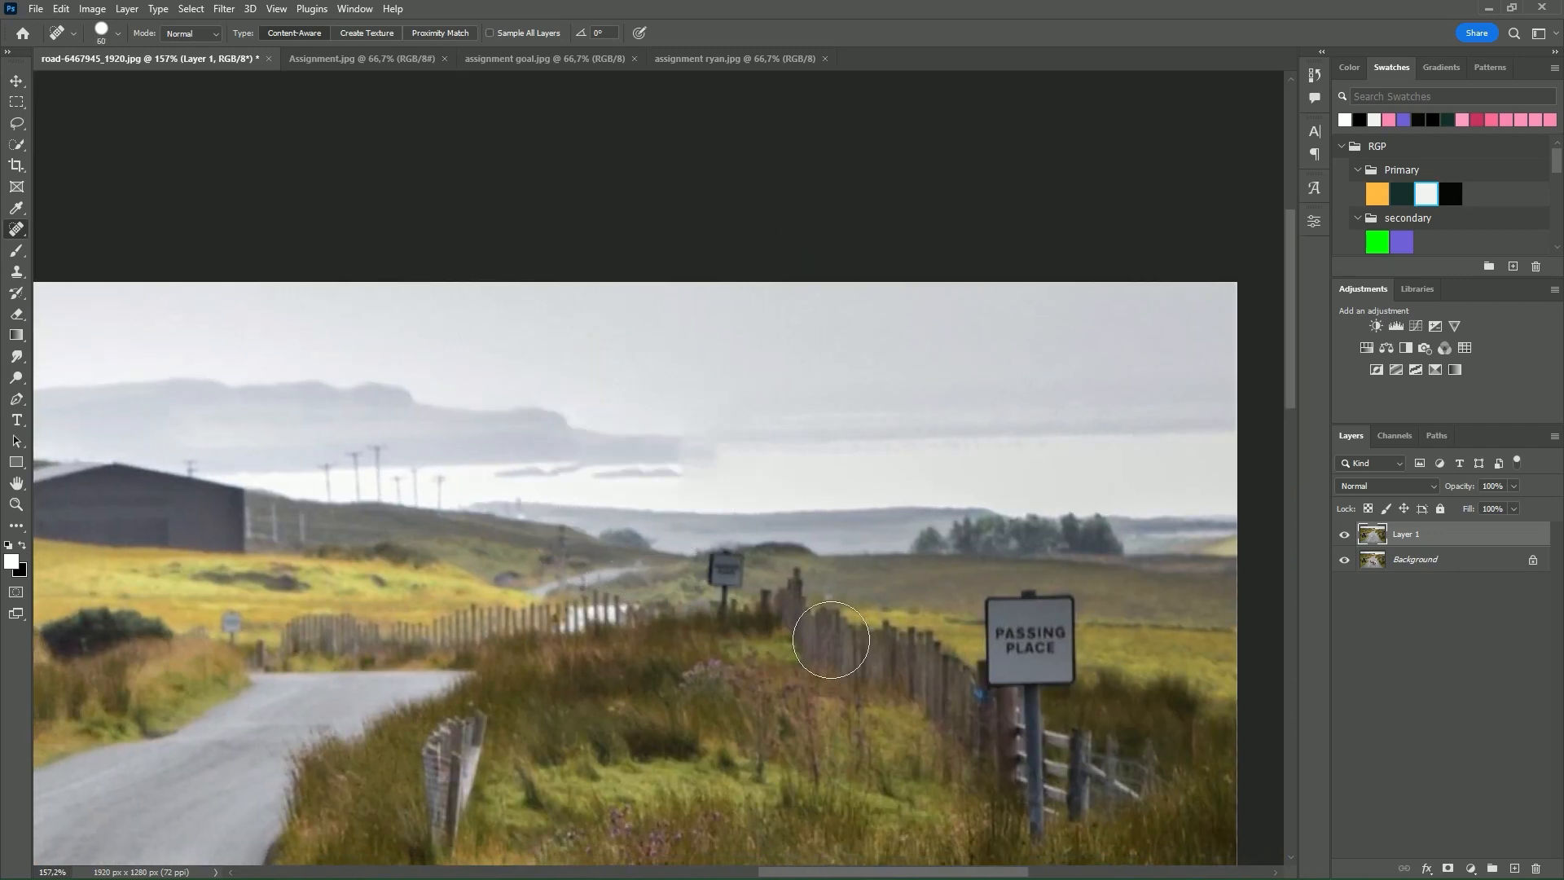
{"action": "scroll", "coordinate": [729, 499], "scroll_direction": "up", "scroll_amount": 3}
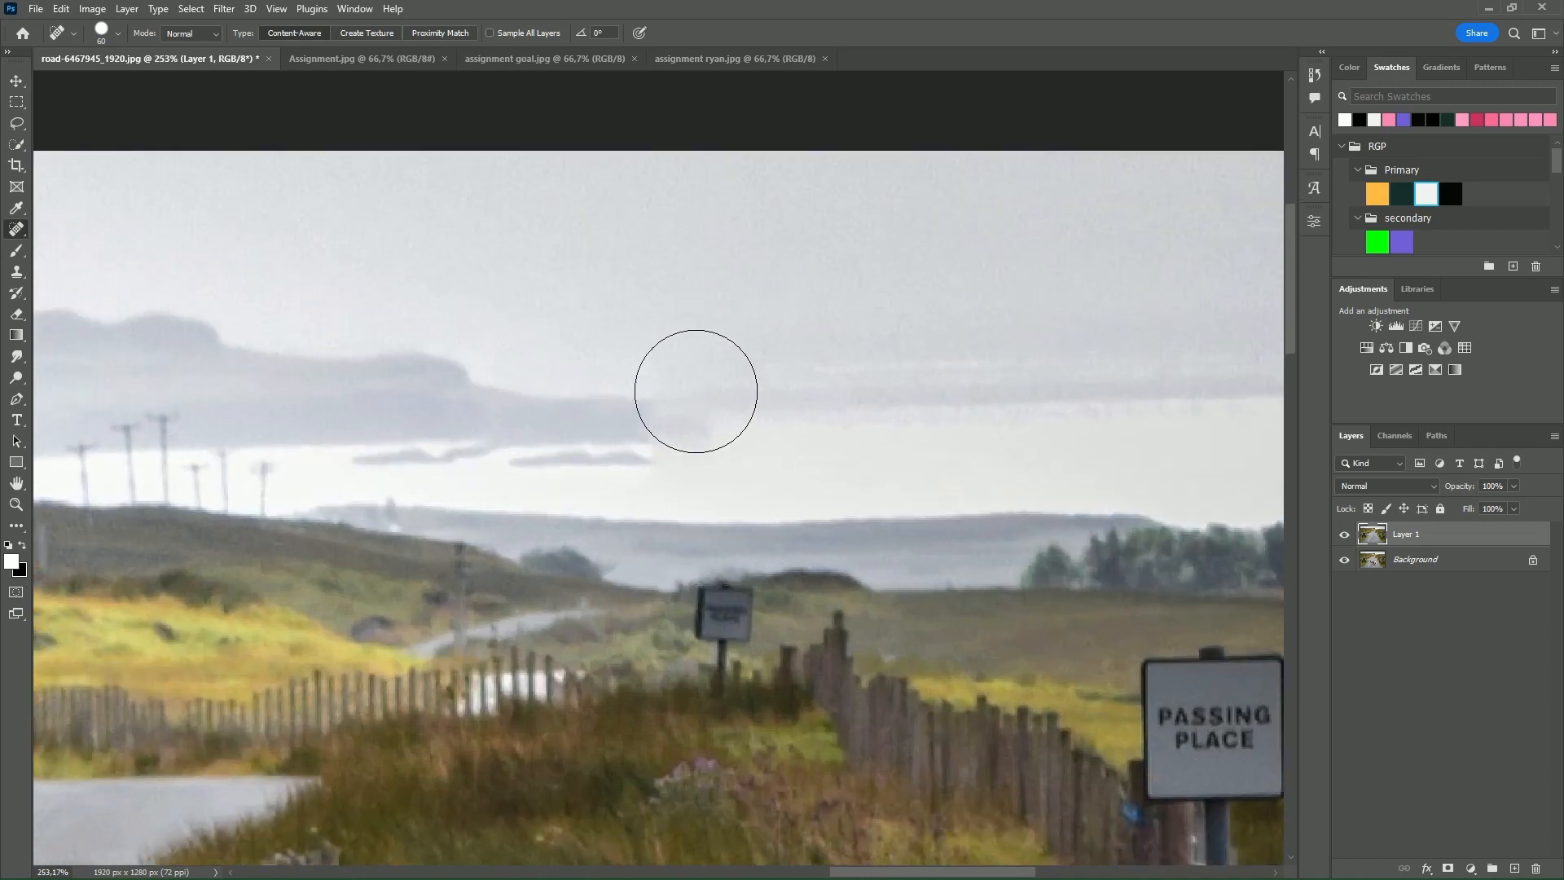
{"action": "left_click_drag", "start_coordinate": [712, 452], "coordinate": [650, 456]}
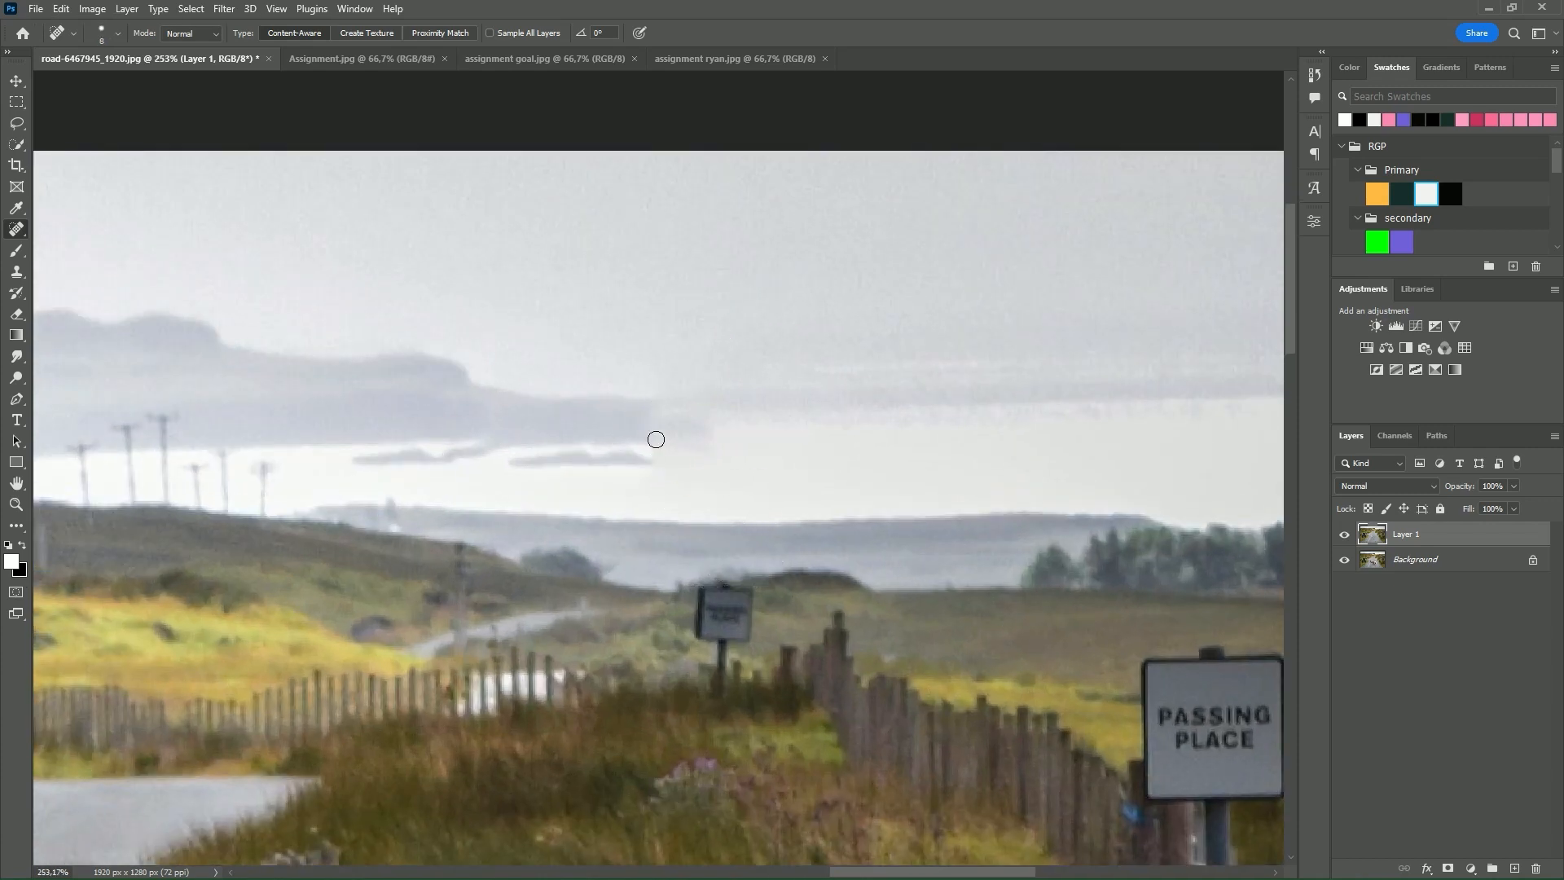
- Add a new layer above Layer 1 and sample the pale sky colour beside the headland's tip for the Brush tool
{"action": "scroll", "coordinate": [644, 473], "scroll_direction": "down", "scroll_amount": 3}
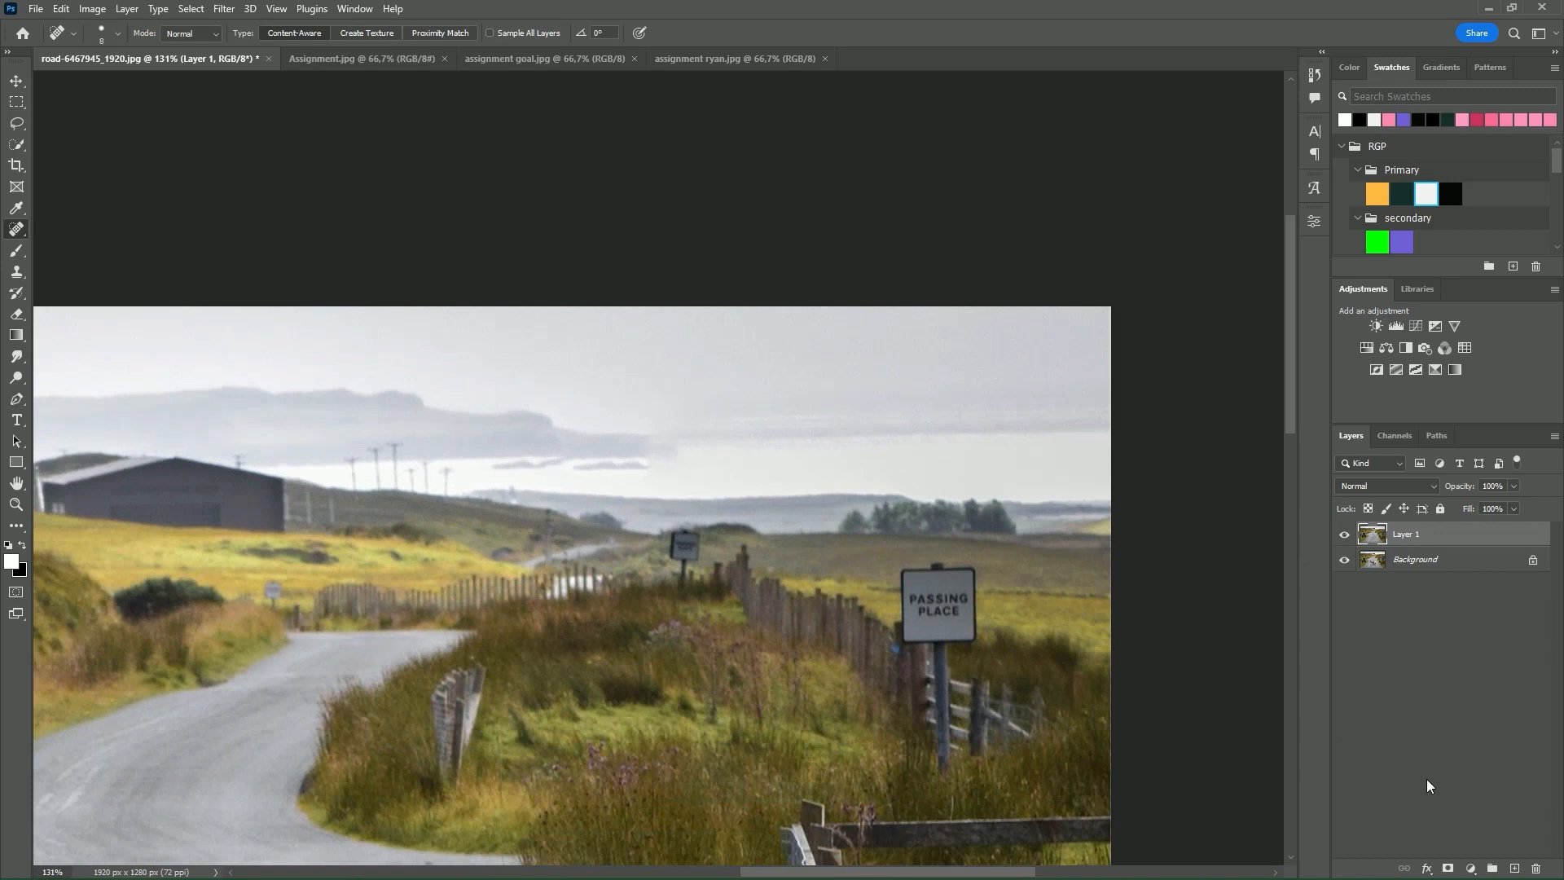
{"action": "left_click", "coordinate": [1515, 868]}
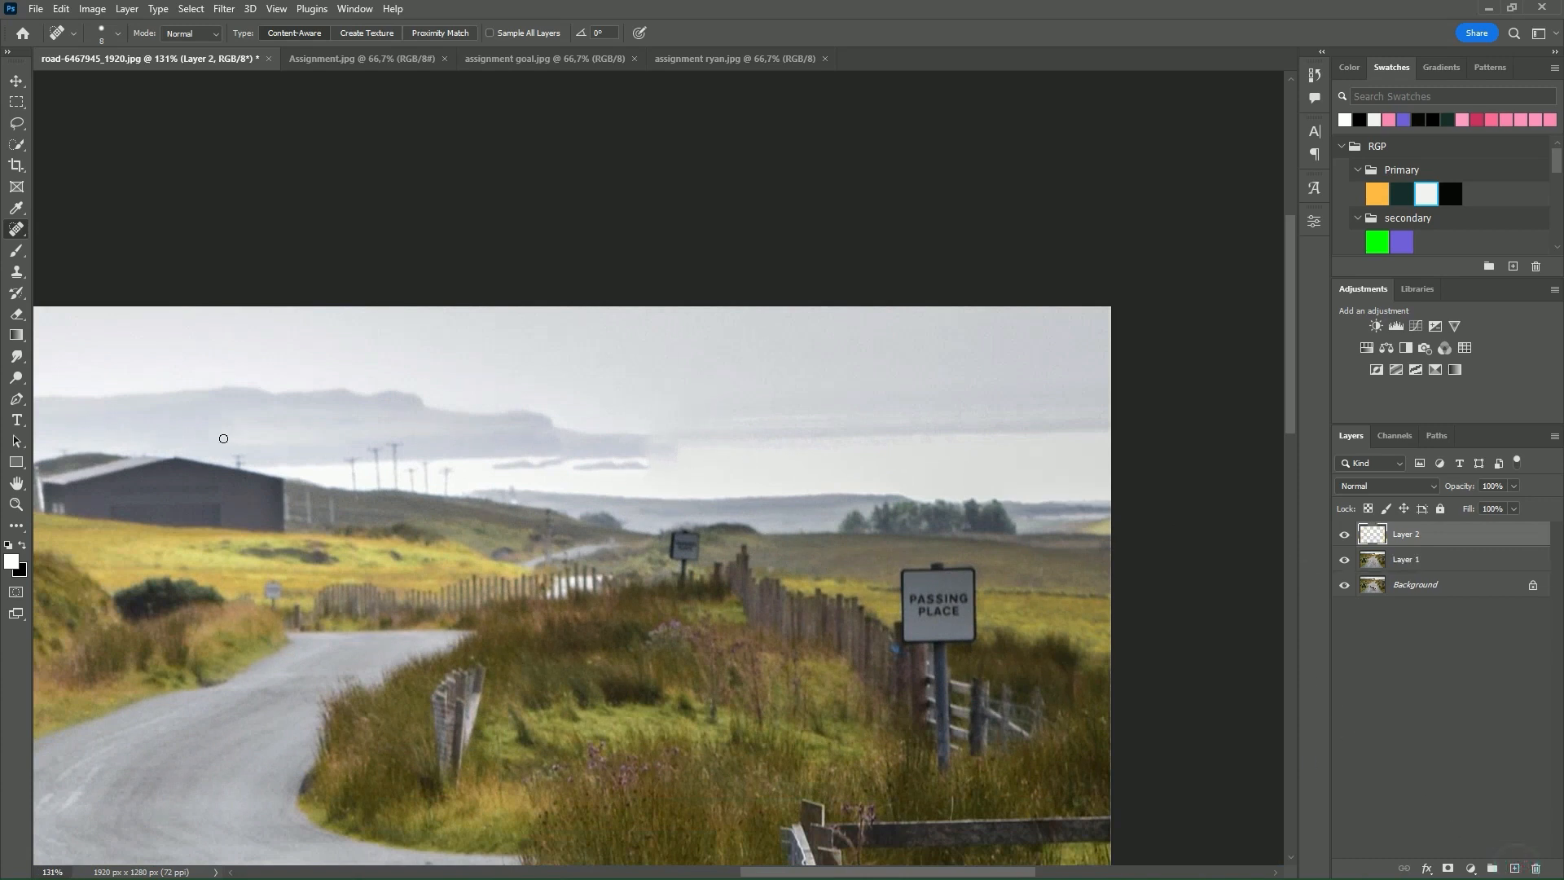
{"action": "left_click", "coordinate": [16, 252]}
{"action": "mouse_move", "coordinate": [642, 432]}
{"action": "left_mouse_down"}
{"action": "mouse_move", "coordinate": [688, 427]}
{"action": "mouse_move", "coordinate": [664, 429]}
{"action": "left_mouse_up"}
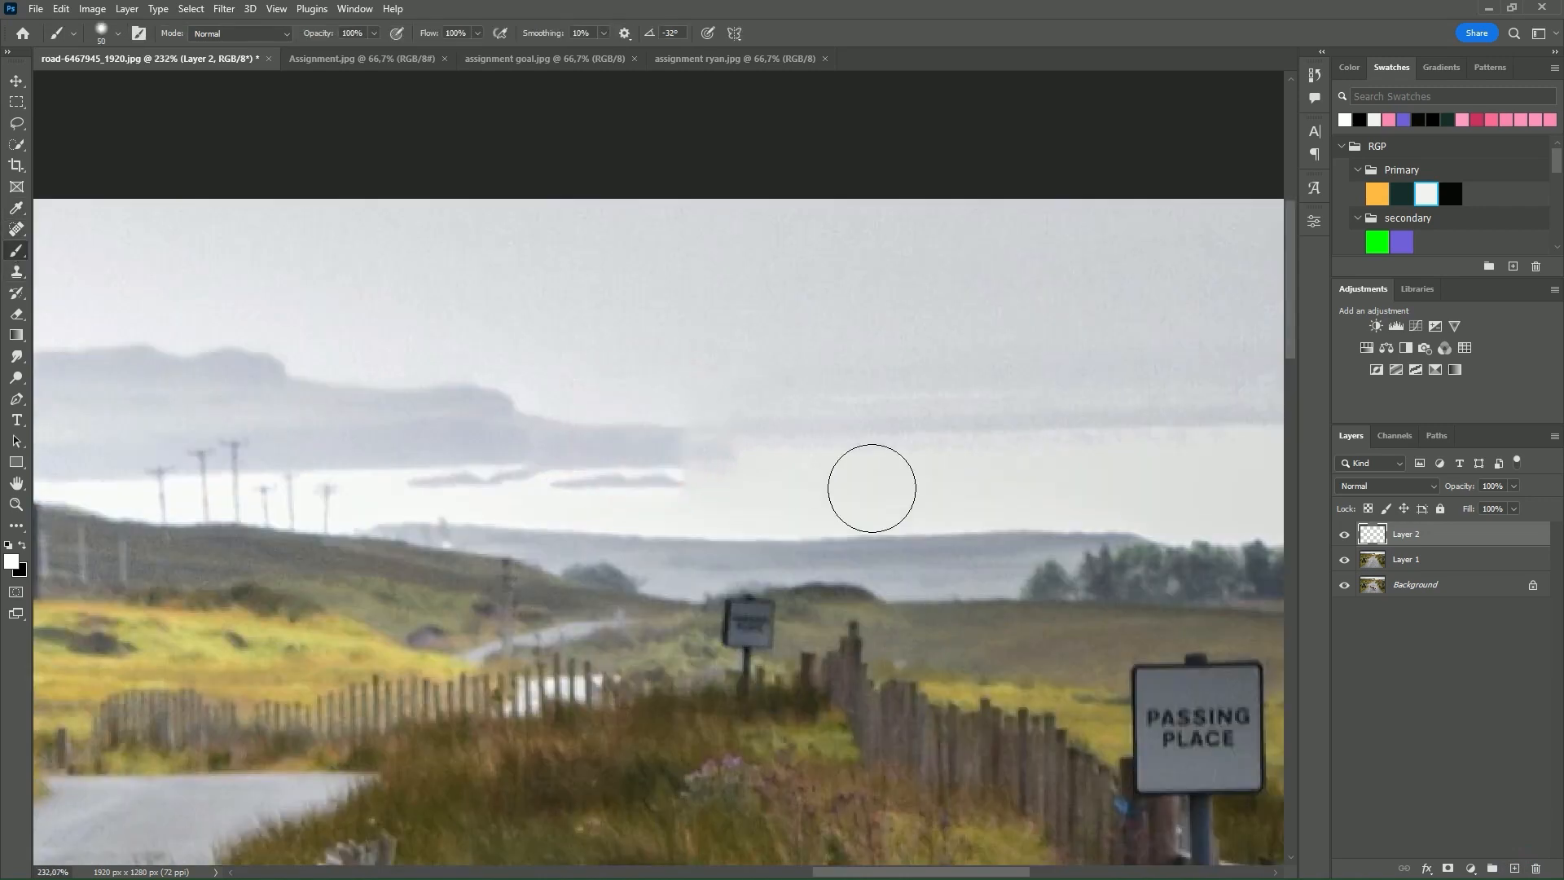
{"action": "left_click", "coordinate": [696, 417], "text": "alt"}
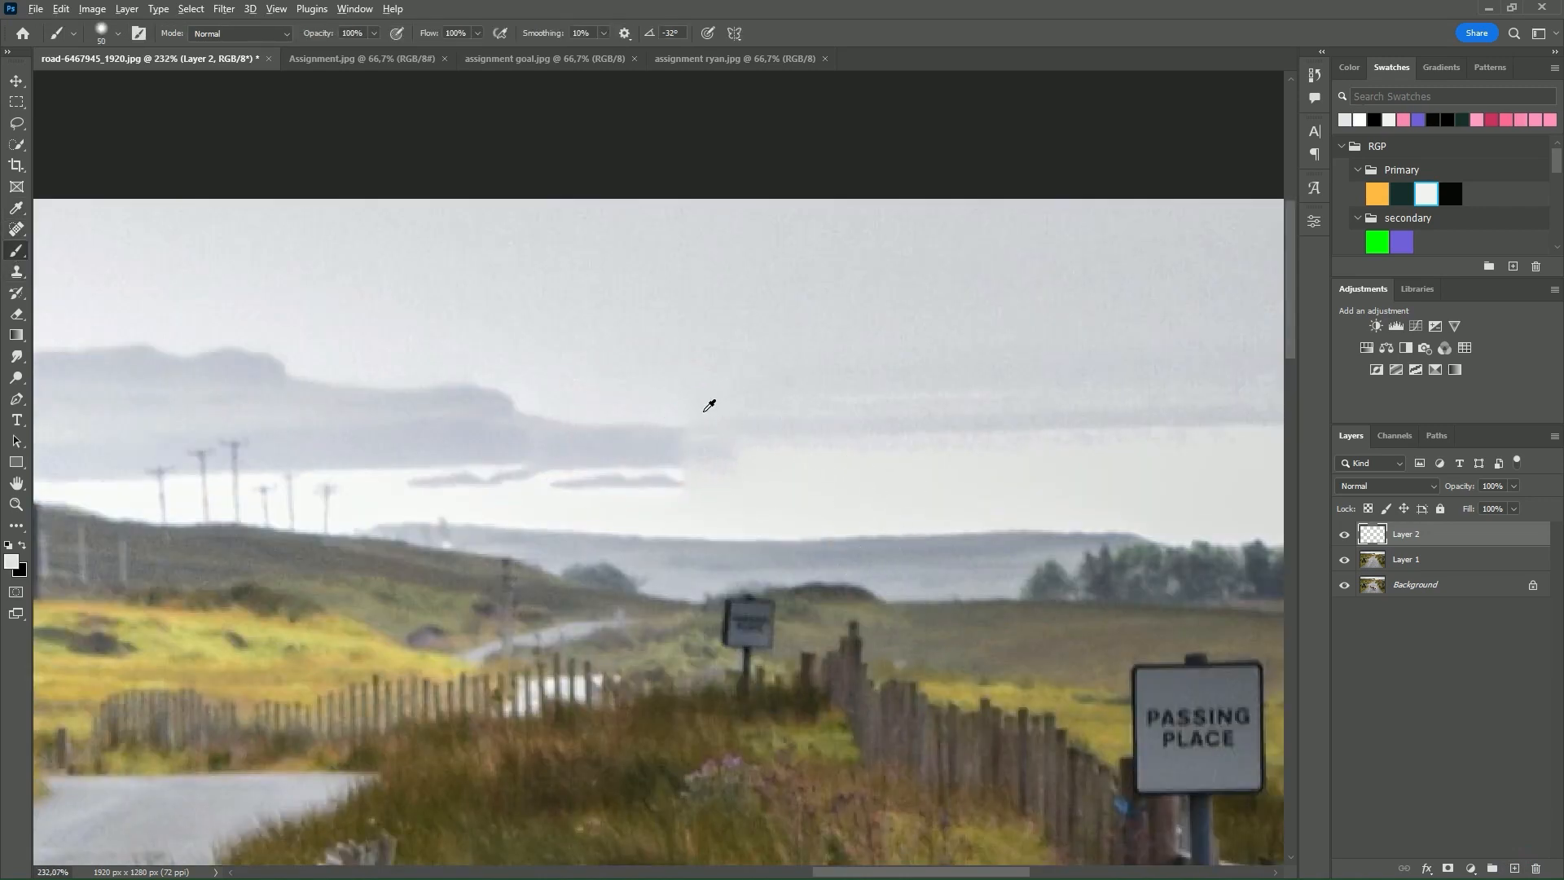
{"action": "left_click", "coordinate": [707, 405], "text": "alt"}
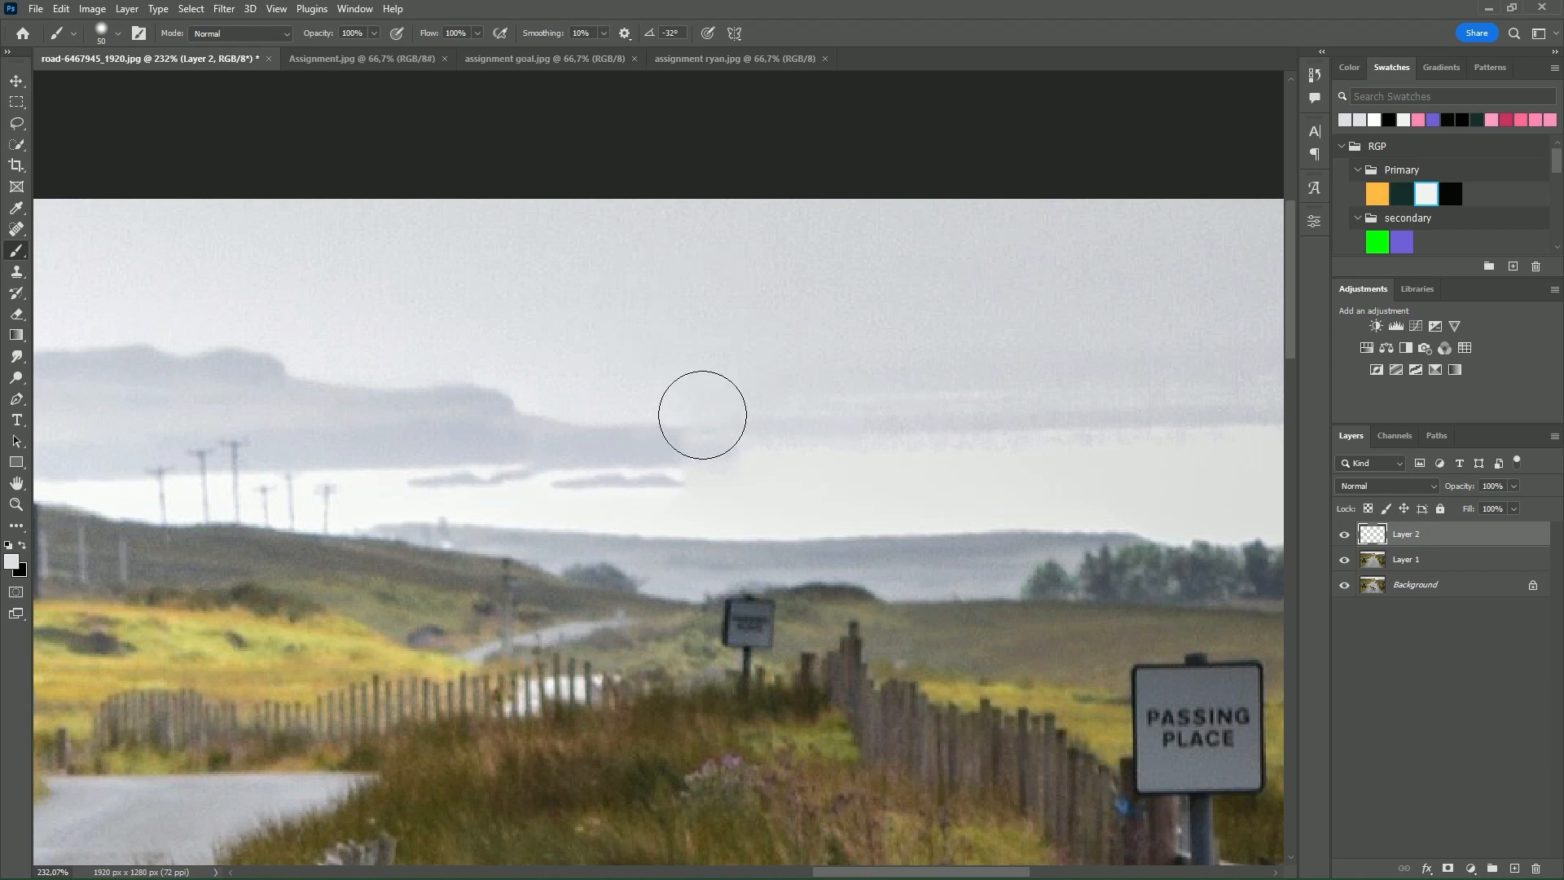
- Set the brush opacity to 30% and paint the sampled sky colour over the headland's tip to blend it into the haze
{"action": "left_click", "coordinate": [316, 32]}
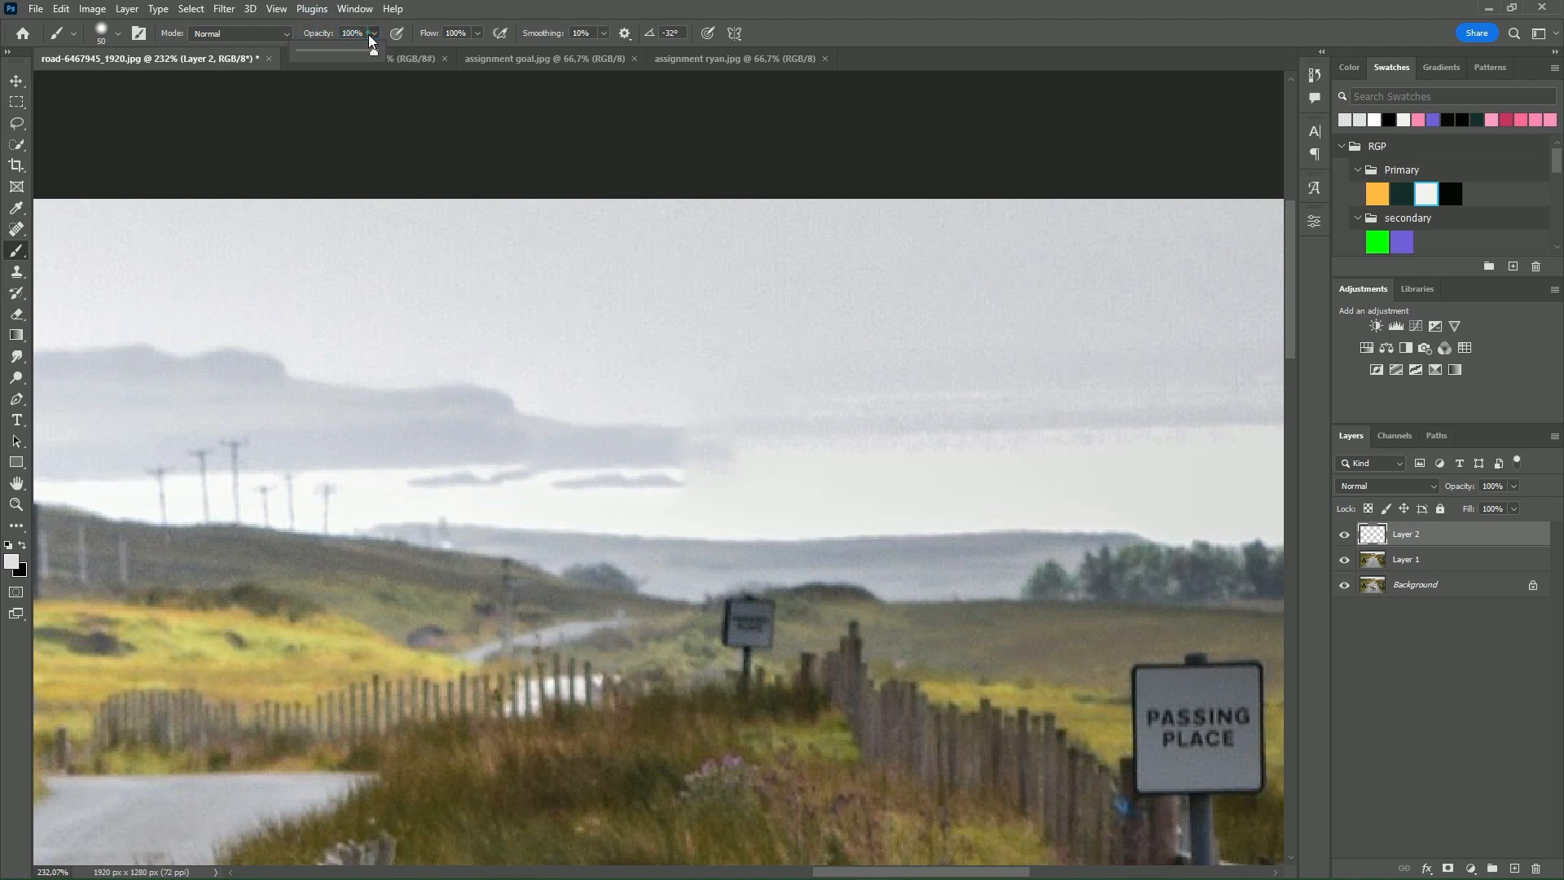
{"action": "mouse_move", "coordinate": [715, 422]}
{"action": "left_mouse_down"}
{"action": "mouse_move", "coordinate": [732, 420]}
{"action": "mouse_move", "coordinate": [731, 199]}
{"action": "left_mouse_up"}
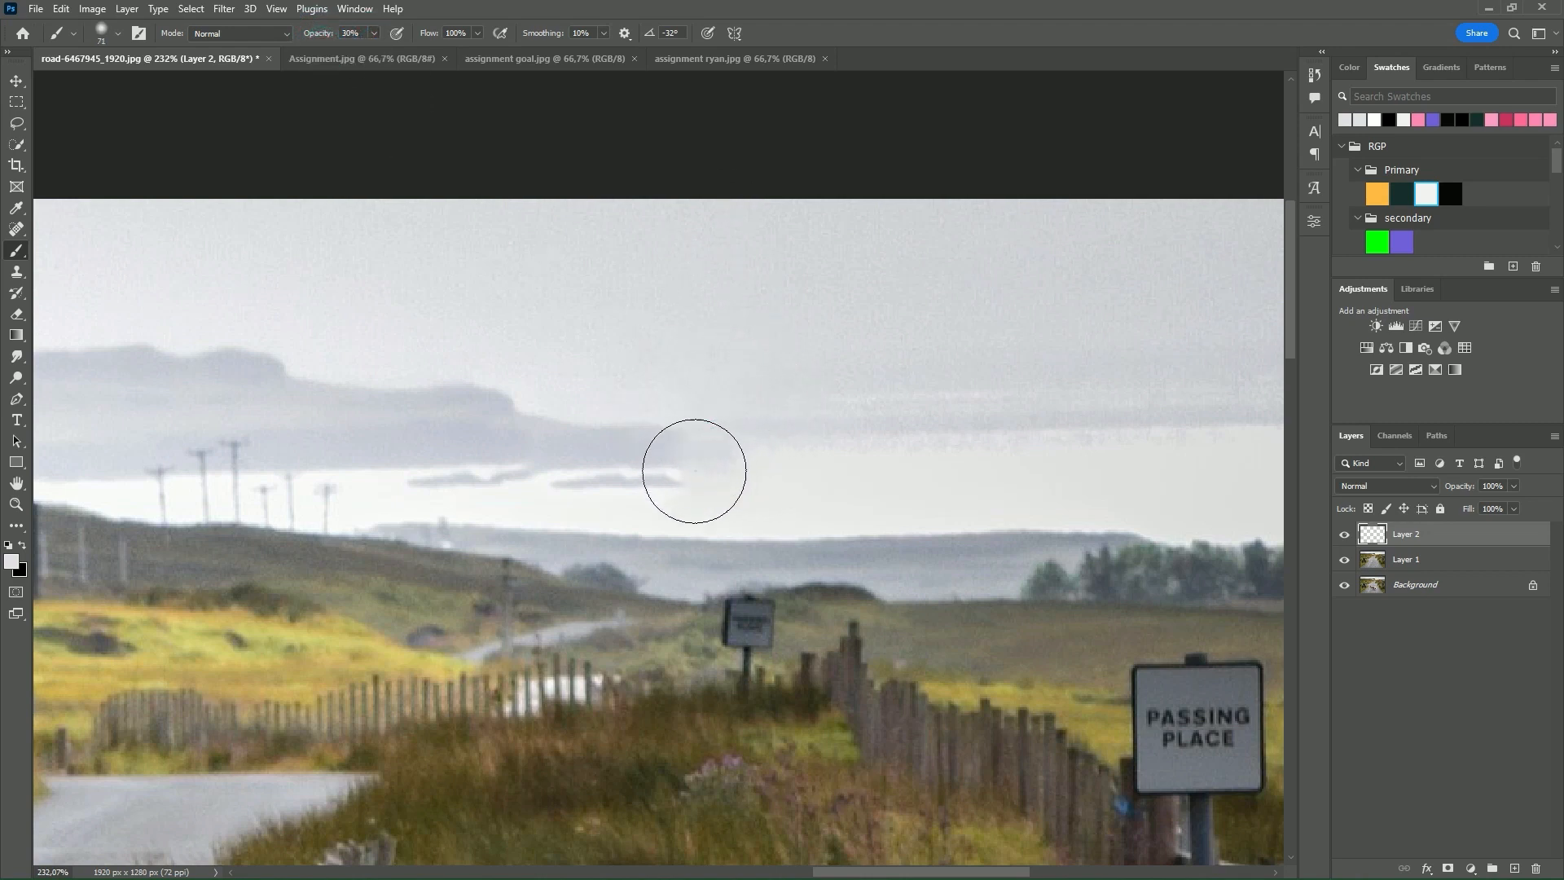
{"action": "mouse_move", "coordinate": [662, 491]}
{"action": "left_mouse_down"}
{"action": "mouse_move", "coordinate": [699, 431]}
{"action": "mouse_move", "coordinate": [782, 461]}
{"action": "mouse_move", "coordinate": [726, 433]}
{"action": "mouse_move", "coordinate": [774, 432]}
{"action": "left_mouse_up"}
- On Layer 1, outline the stains in the middle of the road with the Patch tool, try patching them with the road above, and undo the patch
{"action": "scroll", "coordinate": [741, 408], "scroll_direction": "down", "scroll_amount": 4}
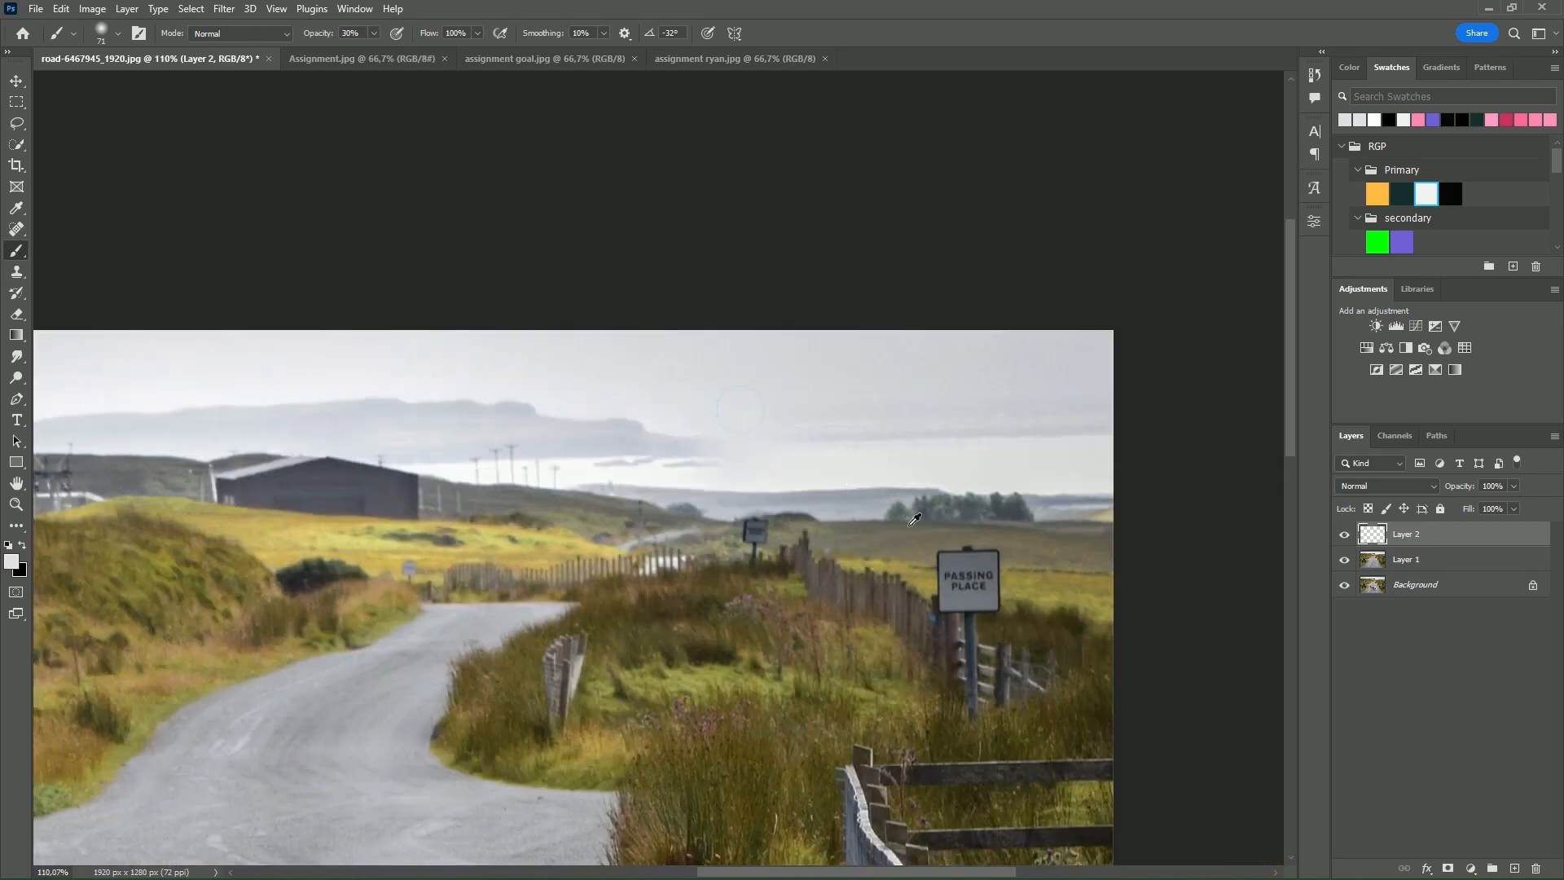
{"action": "scroll", "coordinate": [900, 419], "scroll_direction": "down", "scroll_amount": 4}
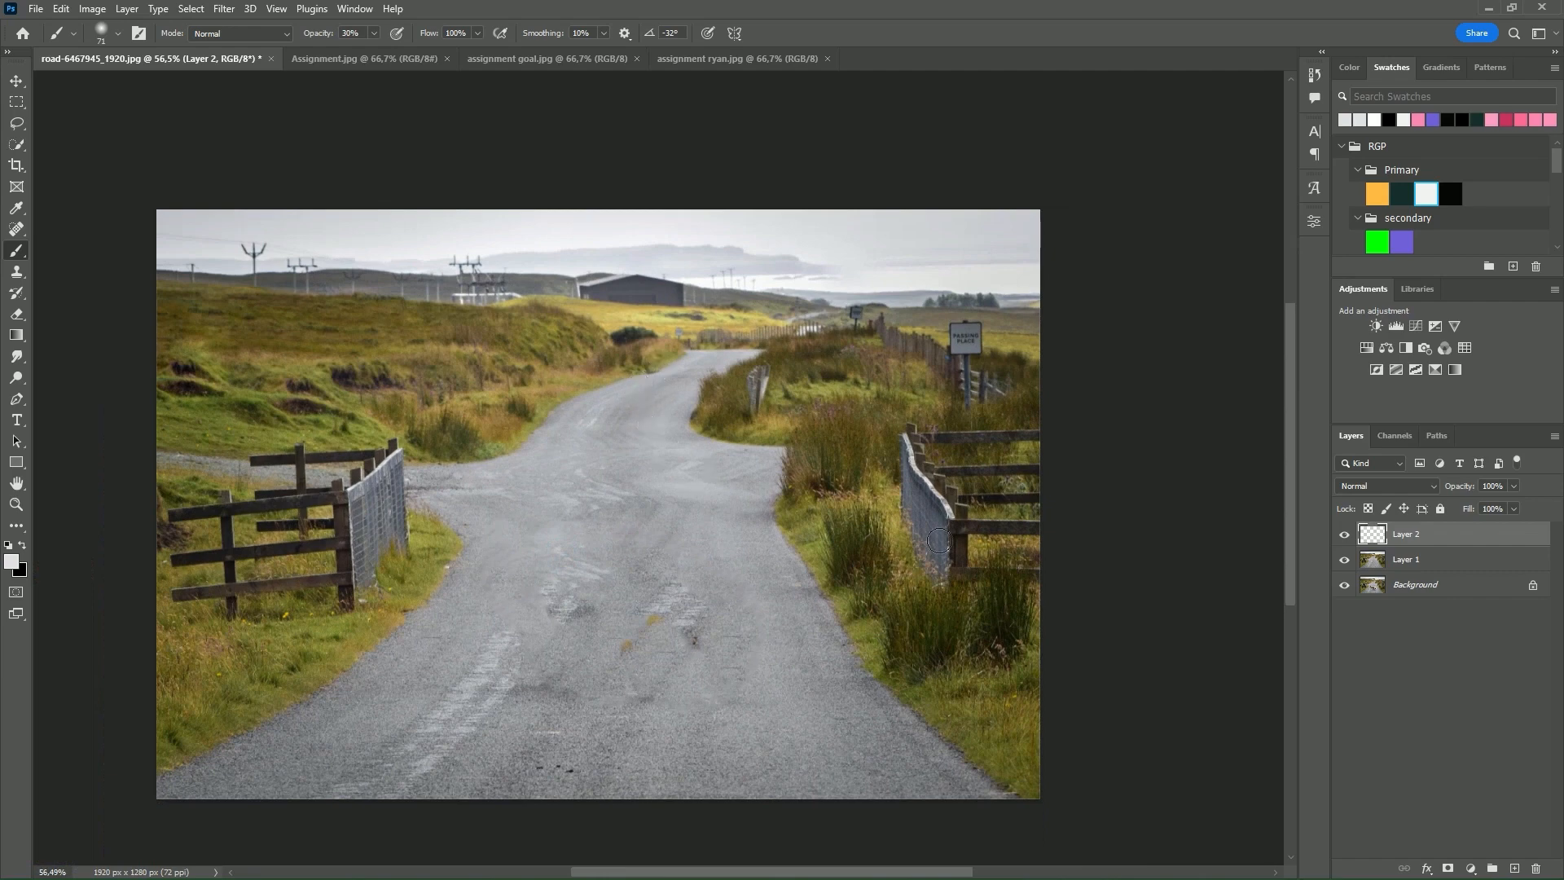
{"action": "left_click_drag", "start_coordinate": [847, 473], "coordinate": [876, 451]}
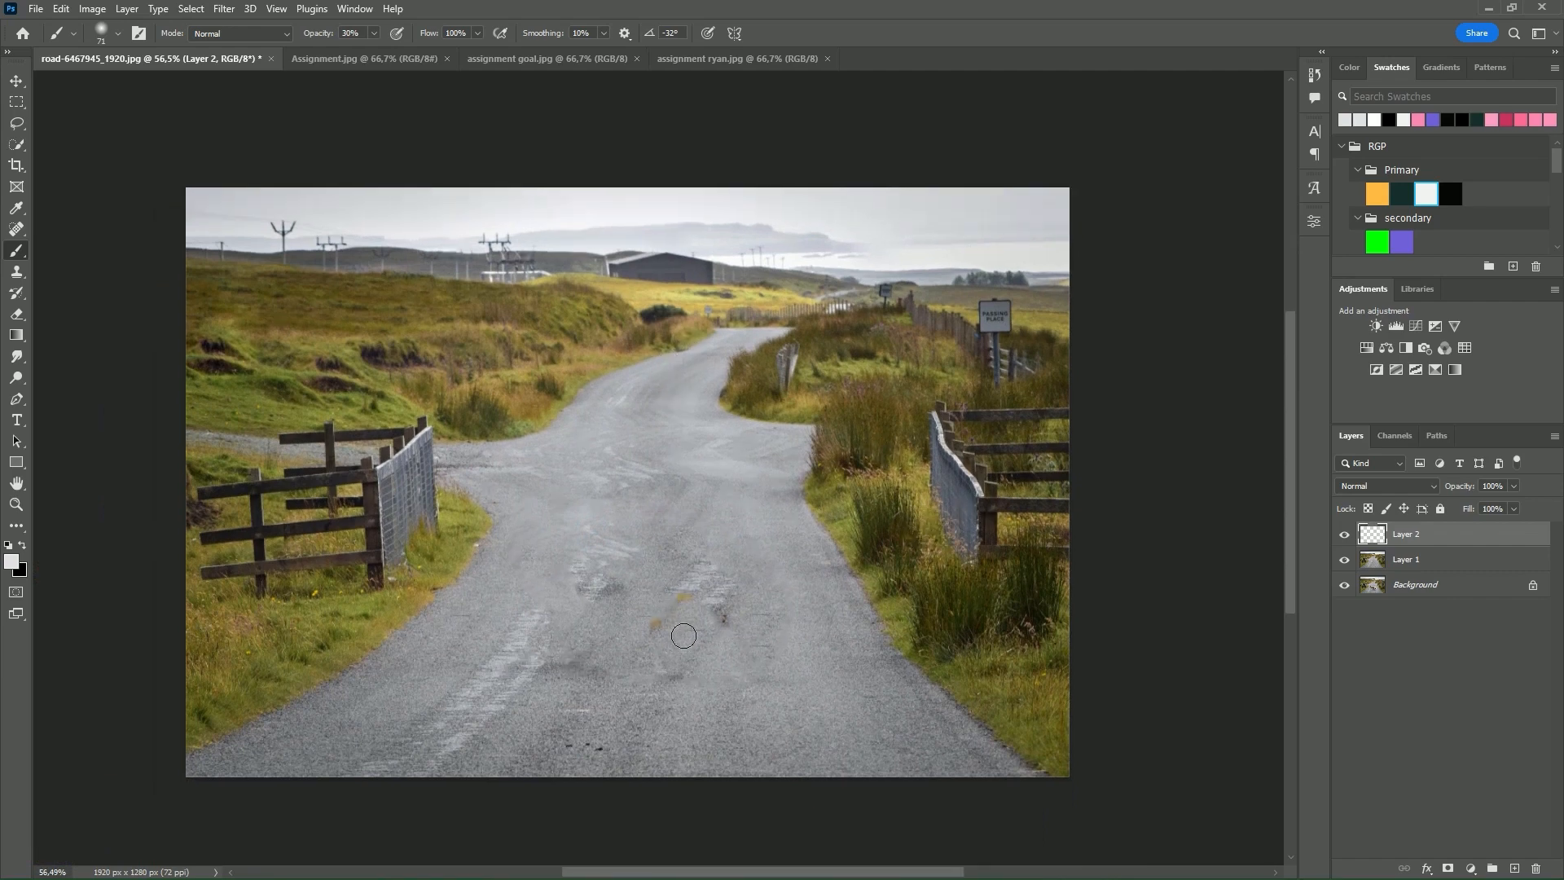
{"action": "scroll", "coordinate": [709, 611], "scroll_direction": "up", "scroll_amount": 2}
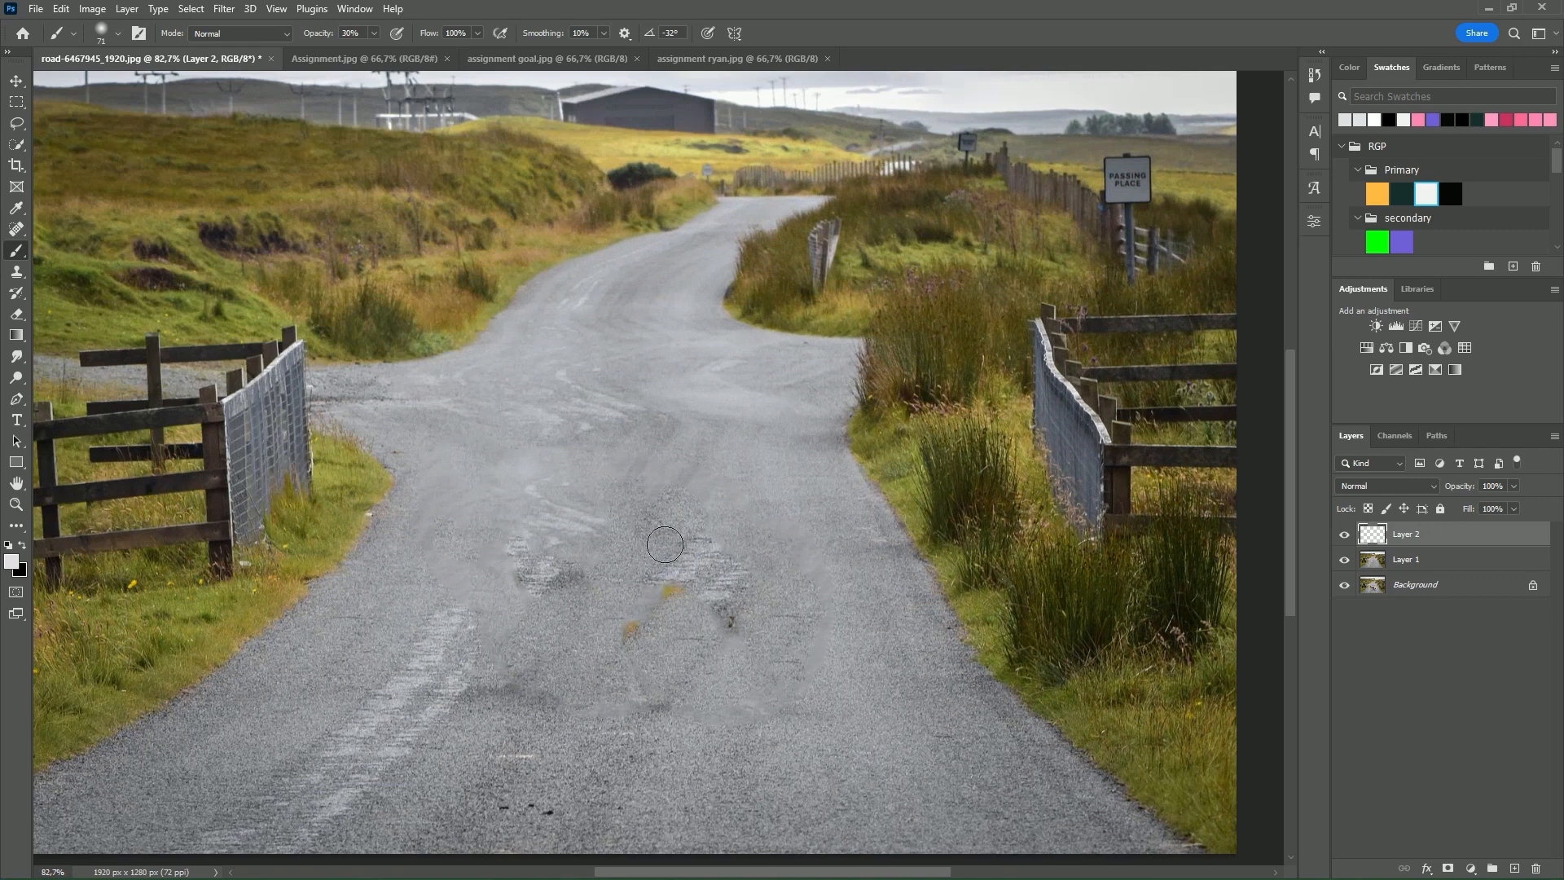
{"action": "left_click", "coordinate": [1400, 569]}
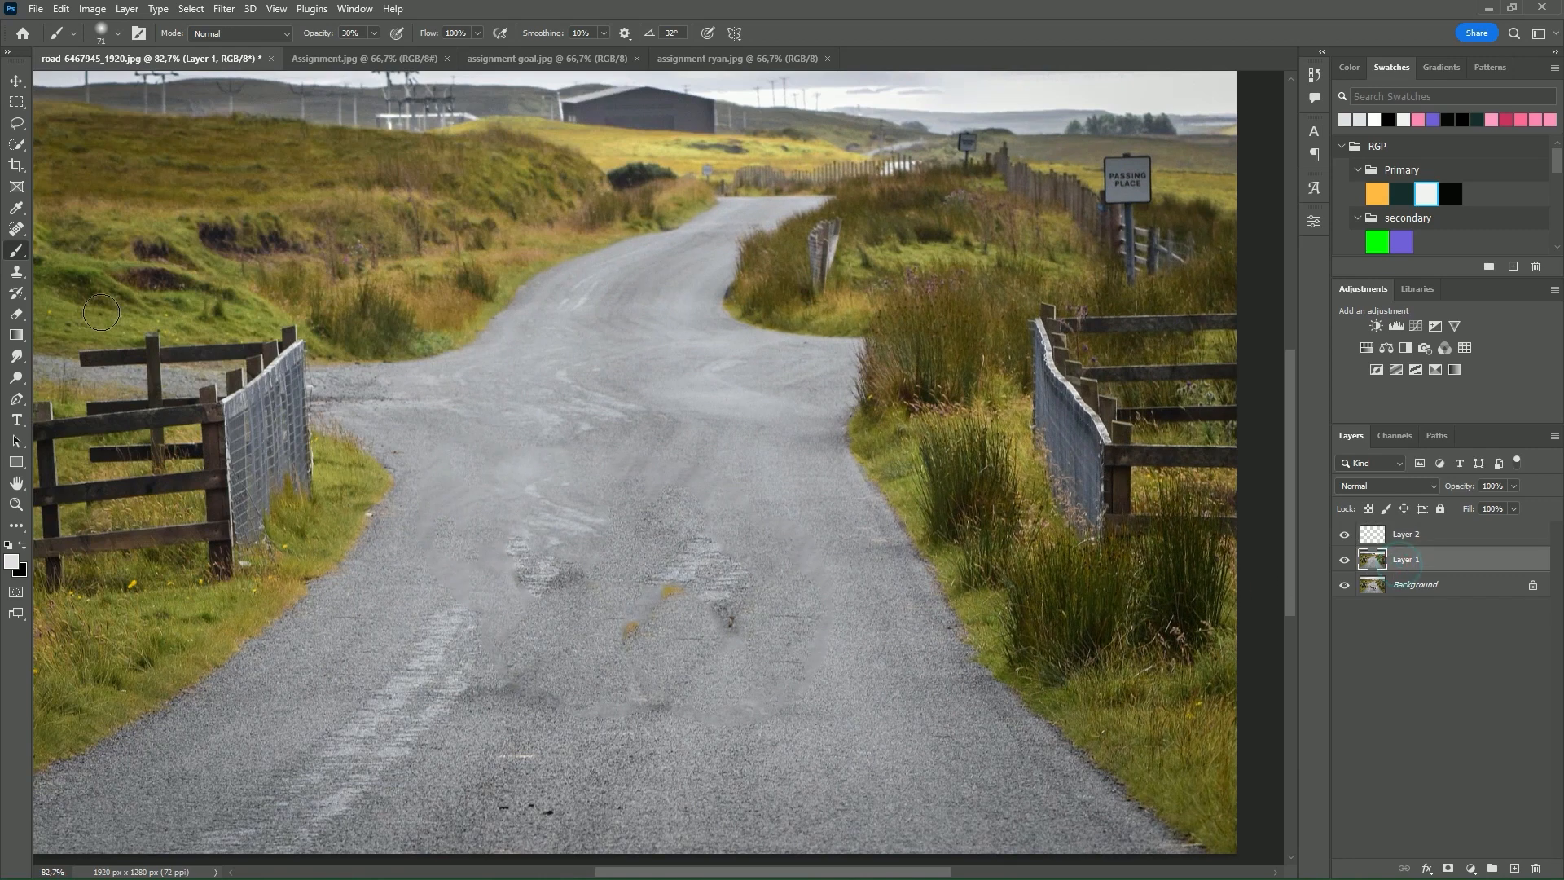
{"action": "left_click", "coordinate": [16, 229]}
{"action": "mouse_move", "coordinate": [634, 586]}
{"action": "left_mouse_down"}
{"action": "mouse_move", "coordinate": [668, 588]}
{"action": "mouse_move", "coordinate": [700, 266]}
{"action": "left_mouse_up"}
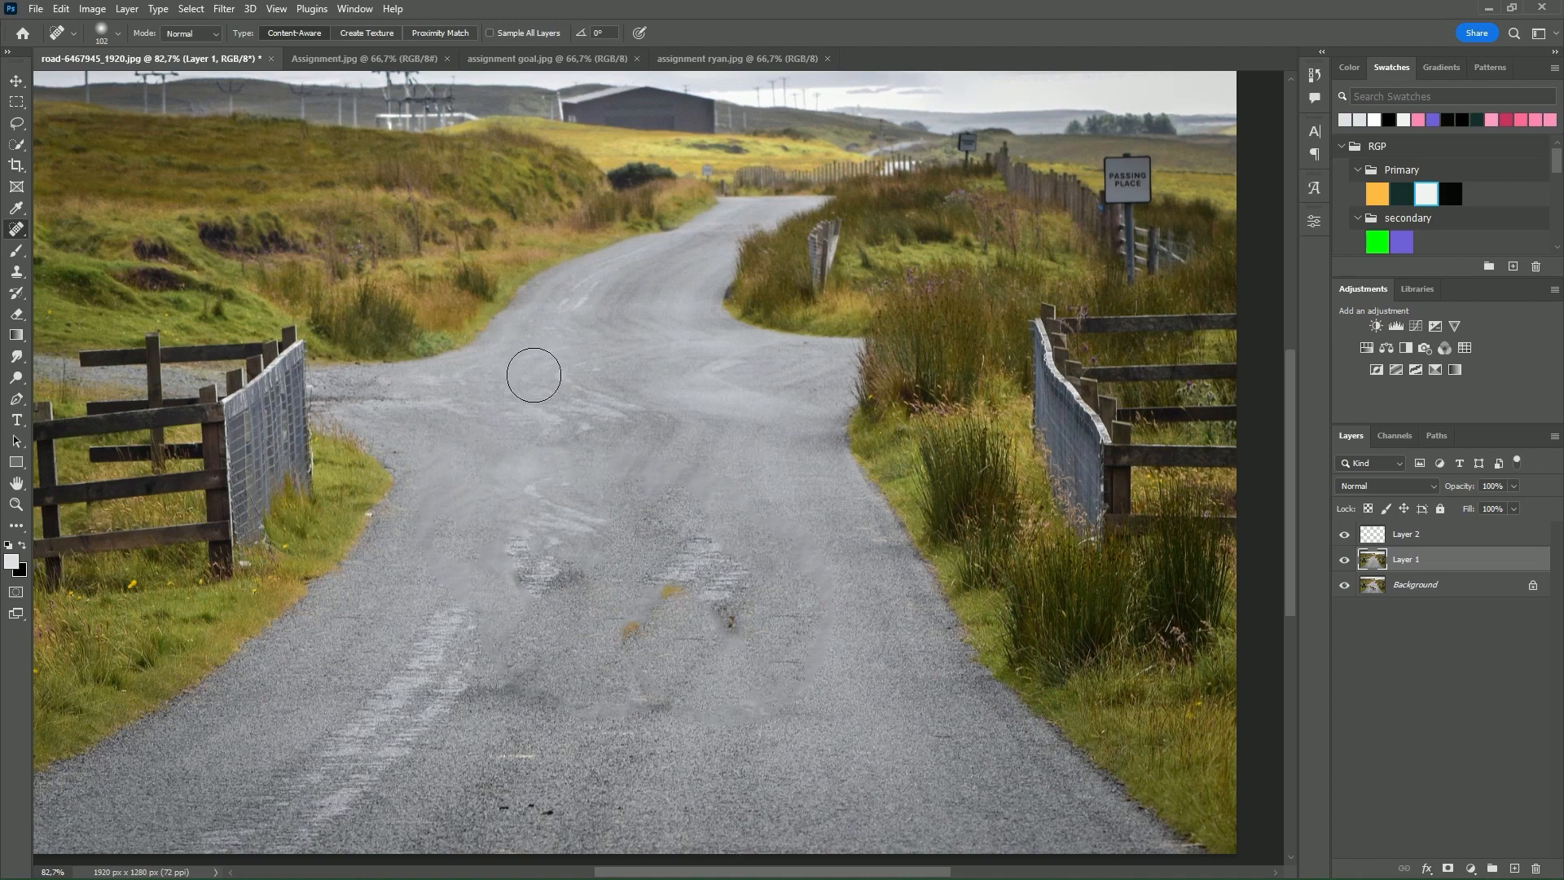
{"action": "right_click", "coordinate": [12, 235]}
{"action": "left_click", "coordinate": [114, 266]}
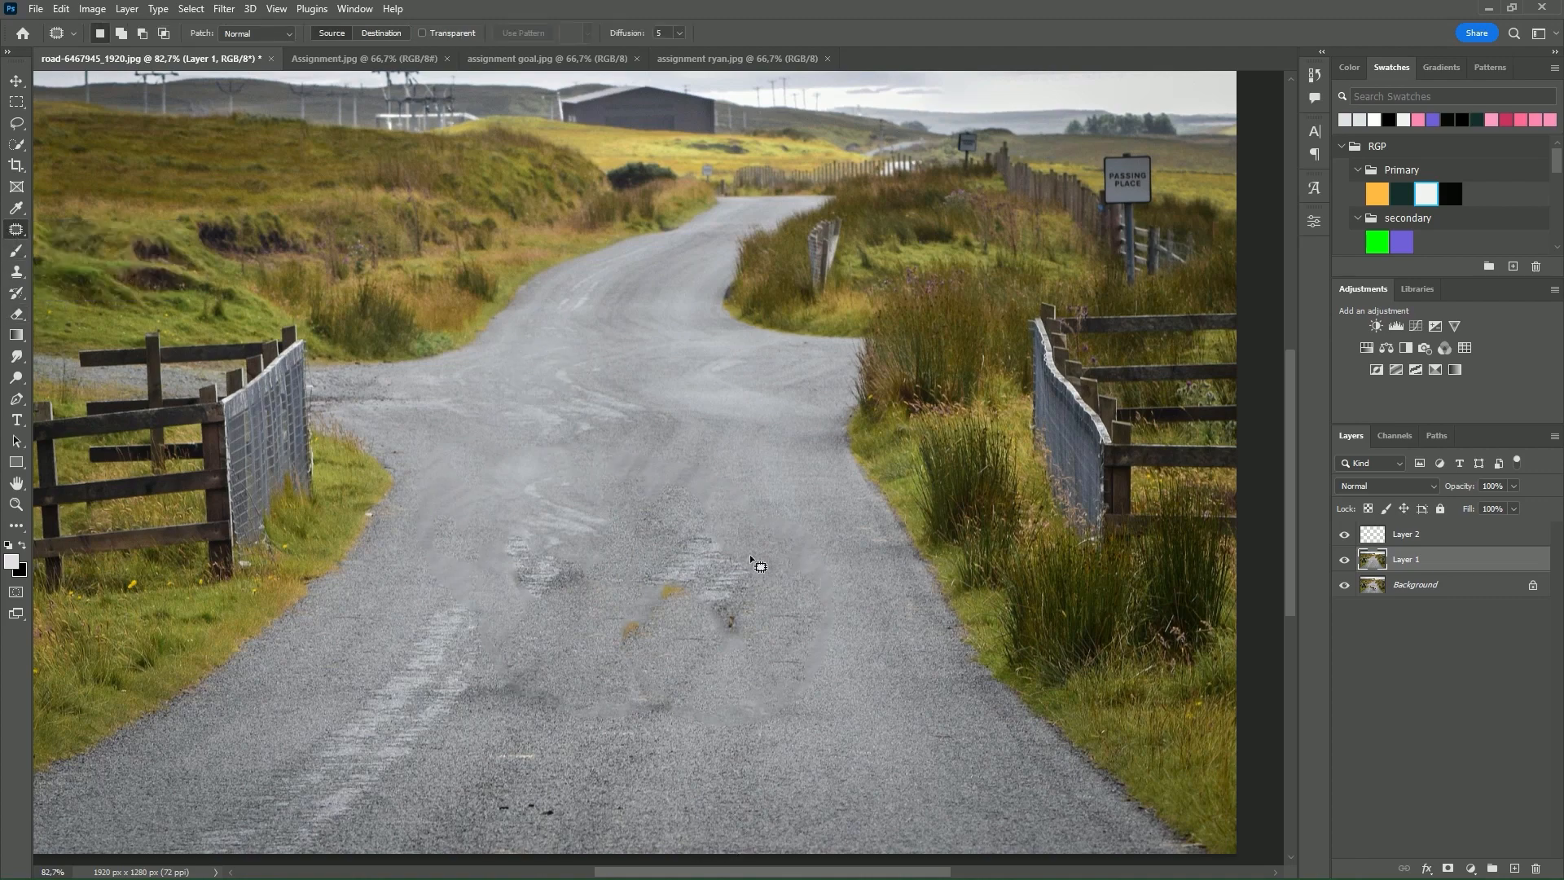
{"action": "mouse_move", "coordinate": [729, 689]}
{"action": "left_mouse_down"}
{"action": "mouse_move", "coordinate": [772, 595]}
{"action": "mouse_move", "coordinate": [688, 405]}
{"action": "left_mouse_up"}
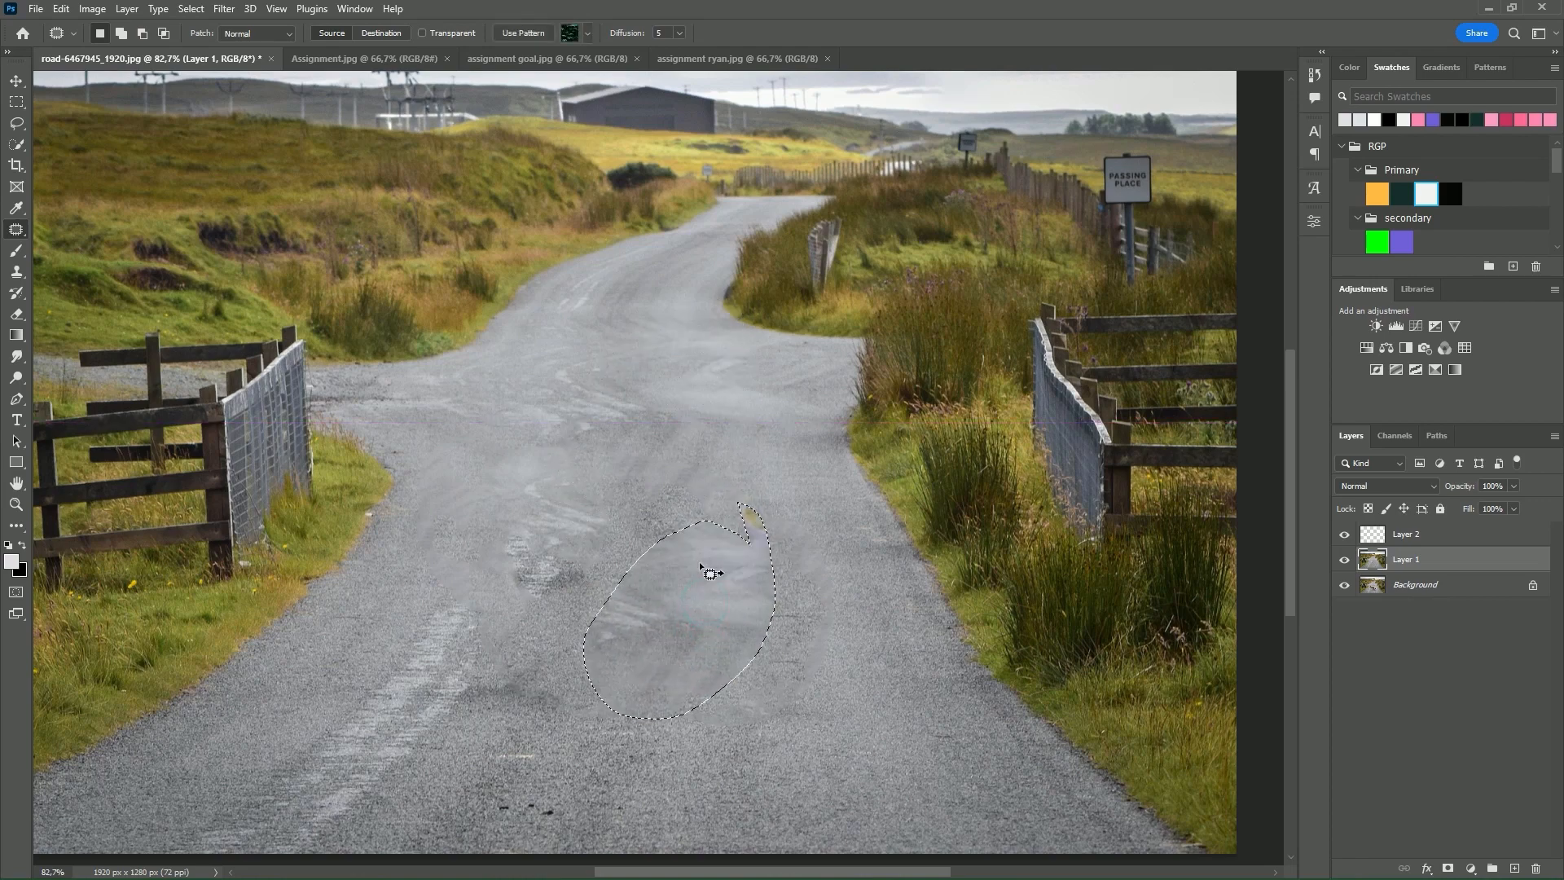
{"action": "key", "text": "ctrl+z"}
- Patch the outlined road stains with cleaner asphalt above them, patch the dark scuff beside them as well, and clear the selection
{"action": "left_click_drag", "start_coordinate": [698, 637], "coordinate": [580, 471]}
{"action": "left_click", "coordinate": [747, 829]}
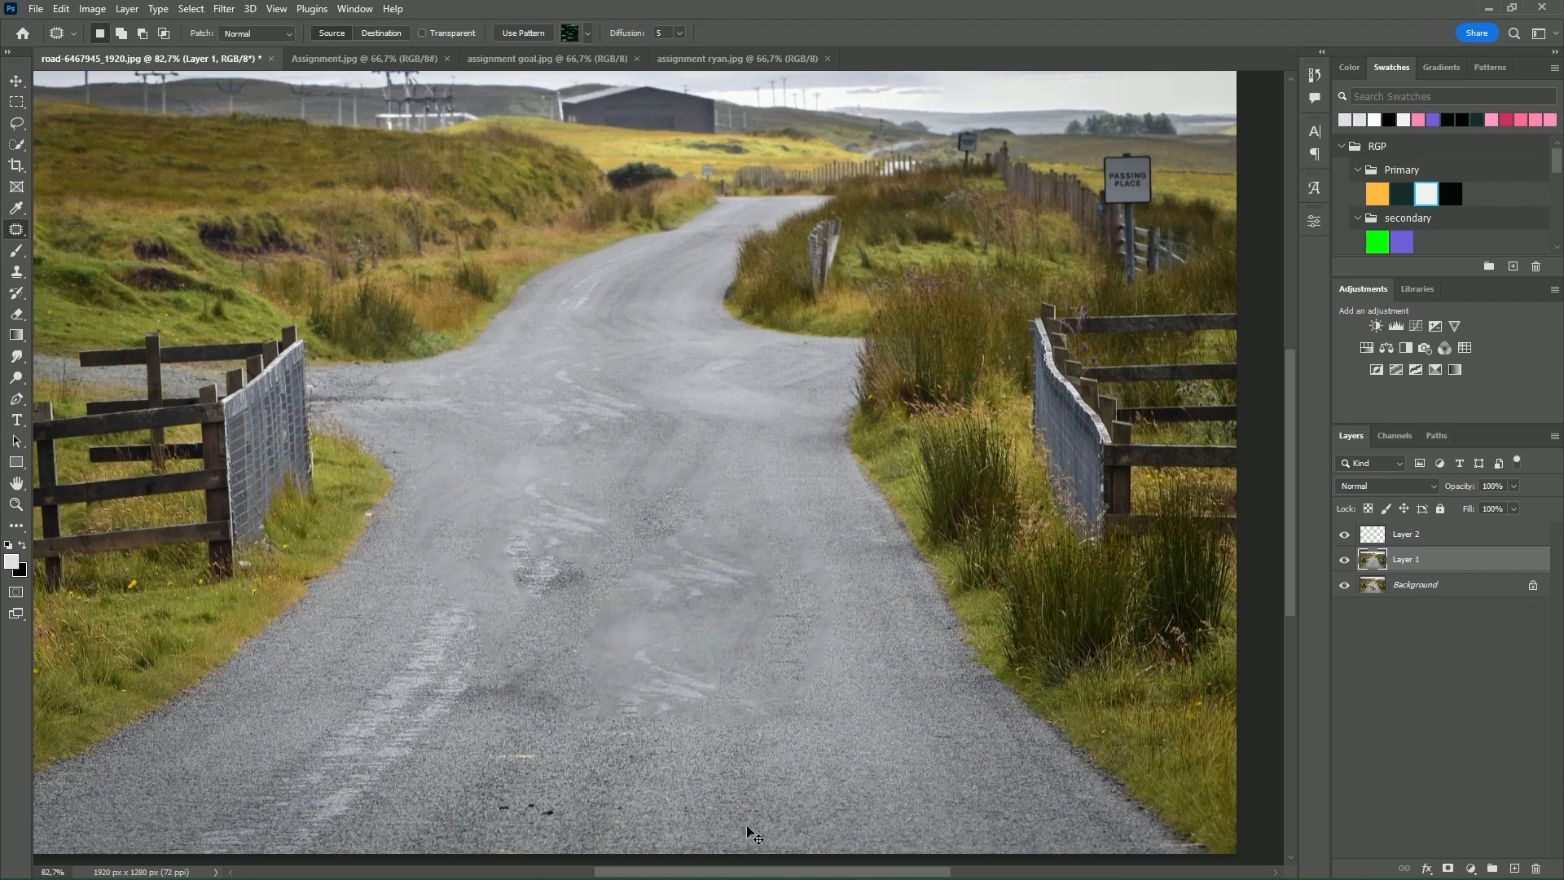
{"action": "mouse_move", "coordinate": [607, 479]}
{"action": "left_mouse_down"}
{"action": "mouse_move", "coordinate": [495, 624]}
{"action": "mouse_move", "coordinate": [539, 437]}
{"action": "left_mouse_up"}
{"action": "left_click", "coordinate": [548, 583]}
{"action": "left_click", "coordinate": [785, 774]}
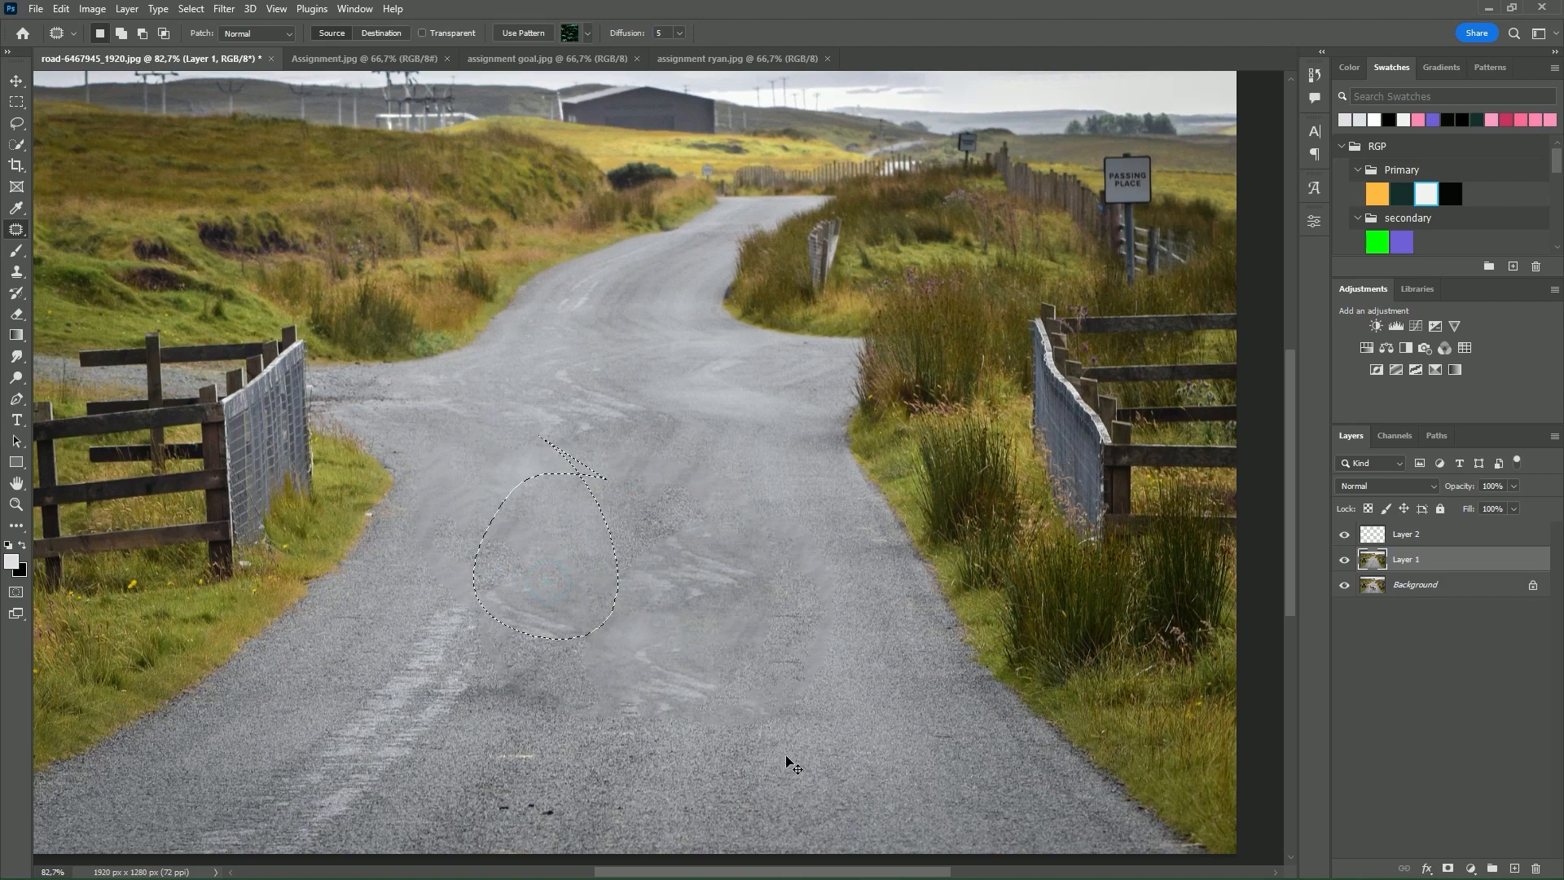
- Make Layer 2 the active layer in the retouched road photo
{"action": "scroll", "coordinate": [820, 692], "scroll_direction": "down", "scroll_amount": 6}
{"action": "left_click_drag", "start_coordinate": [926, 687], "coordinate": [959, 523]}
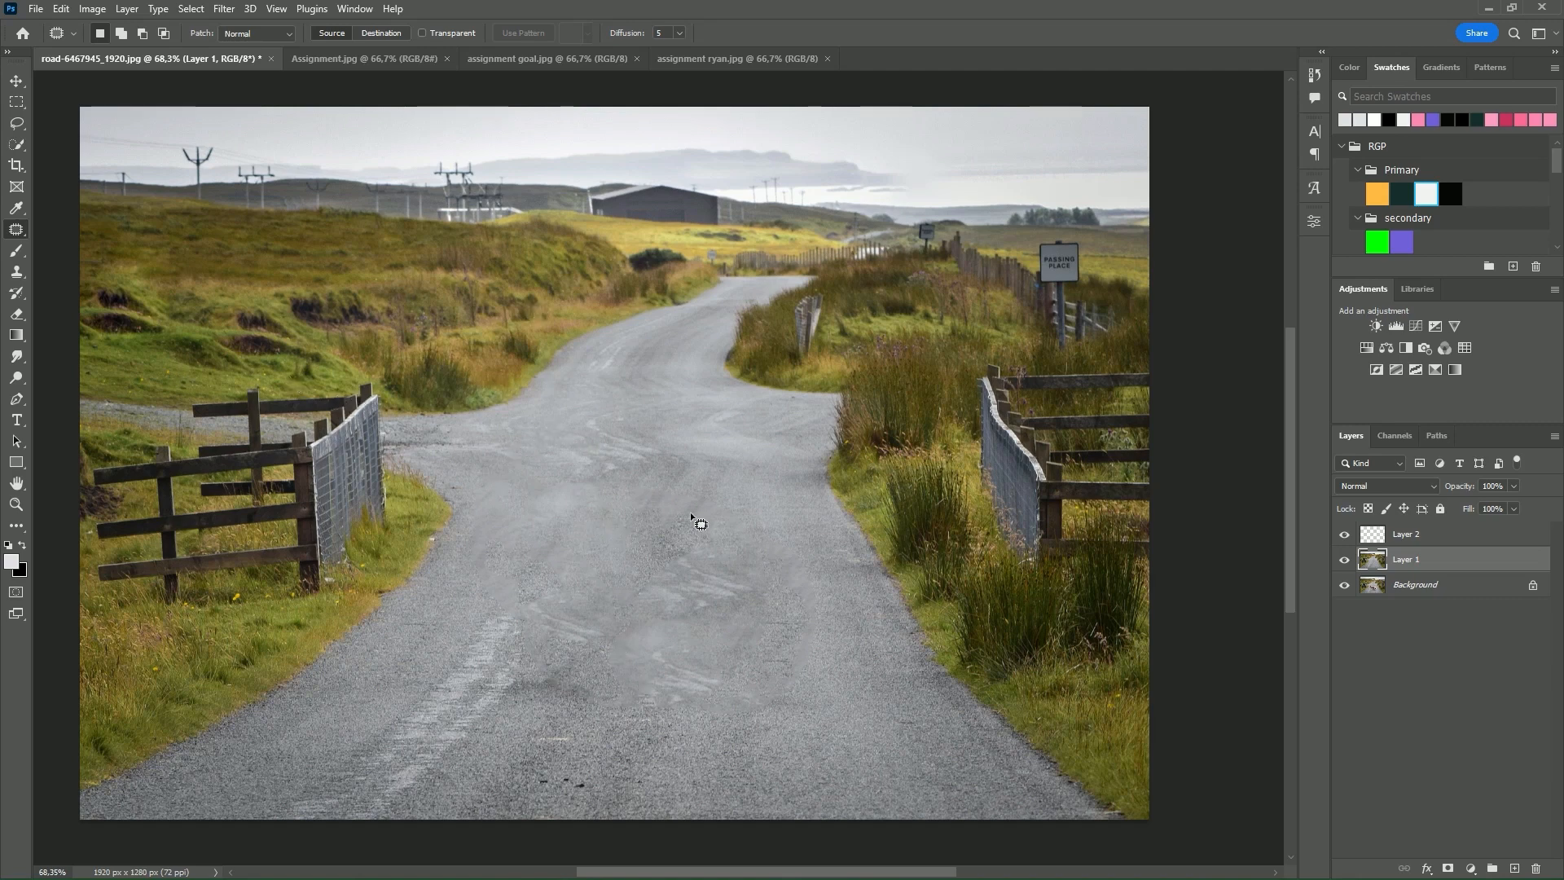
{"action": "scroll", "coordinate": [690, 512], "scroll_direction": "up", "scroll_amount": 1}
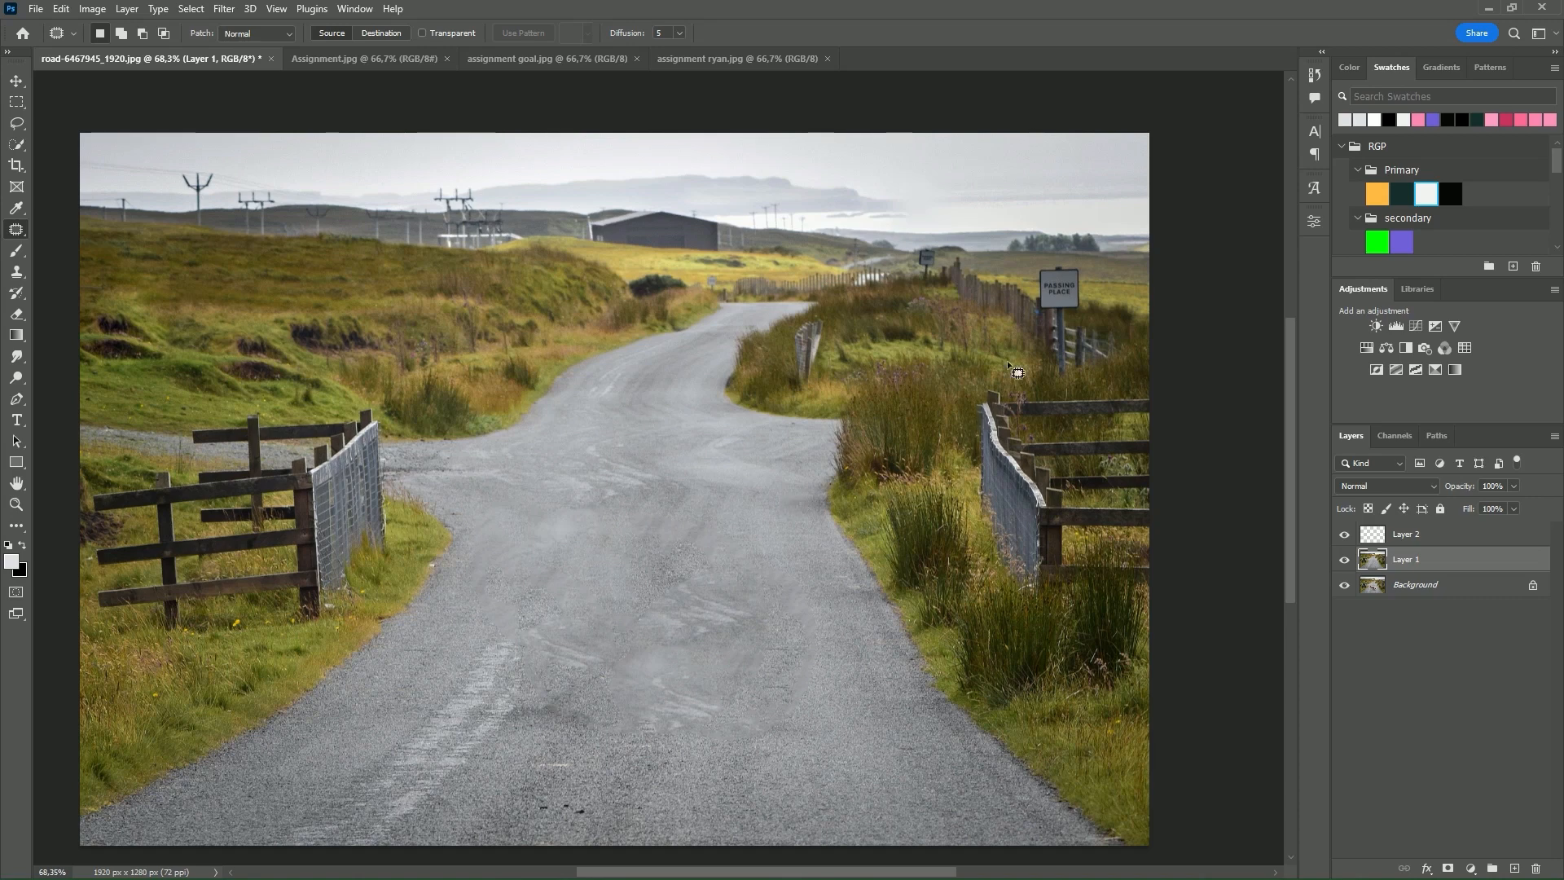
{"action": "left_click", "coordinate": [1408, 535]}
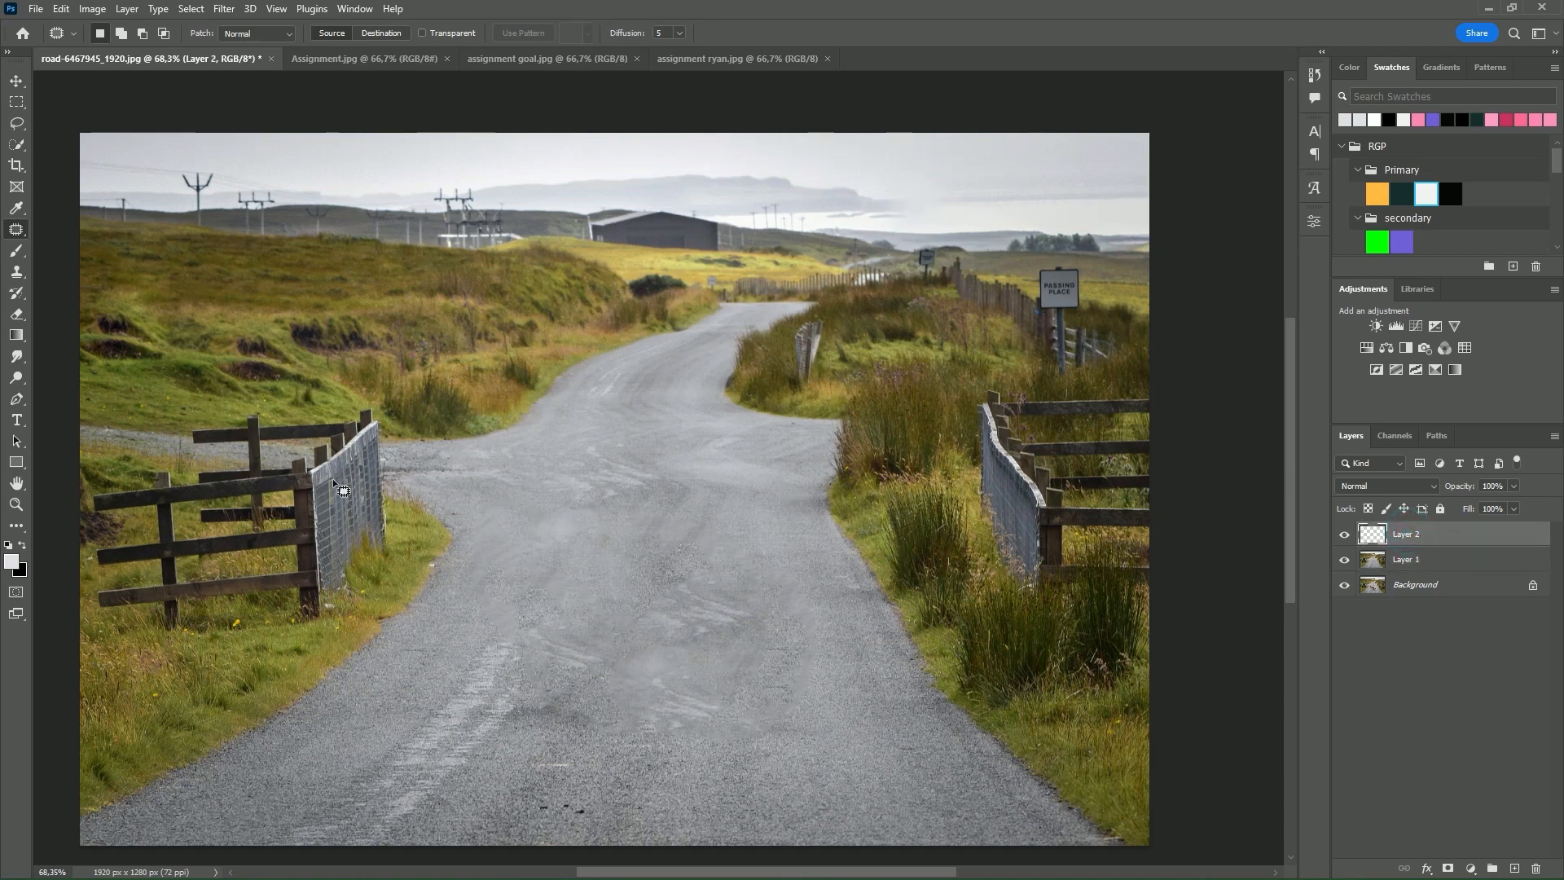
- Compare the Venice photo in Assignment.jpg with assignment goal.jpg and assignment ryan.jpg to see which objects are marked for removal
{"action": "left_click", "coordinate": [356, 61]}
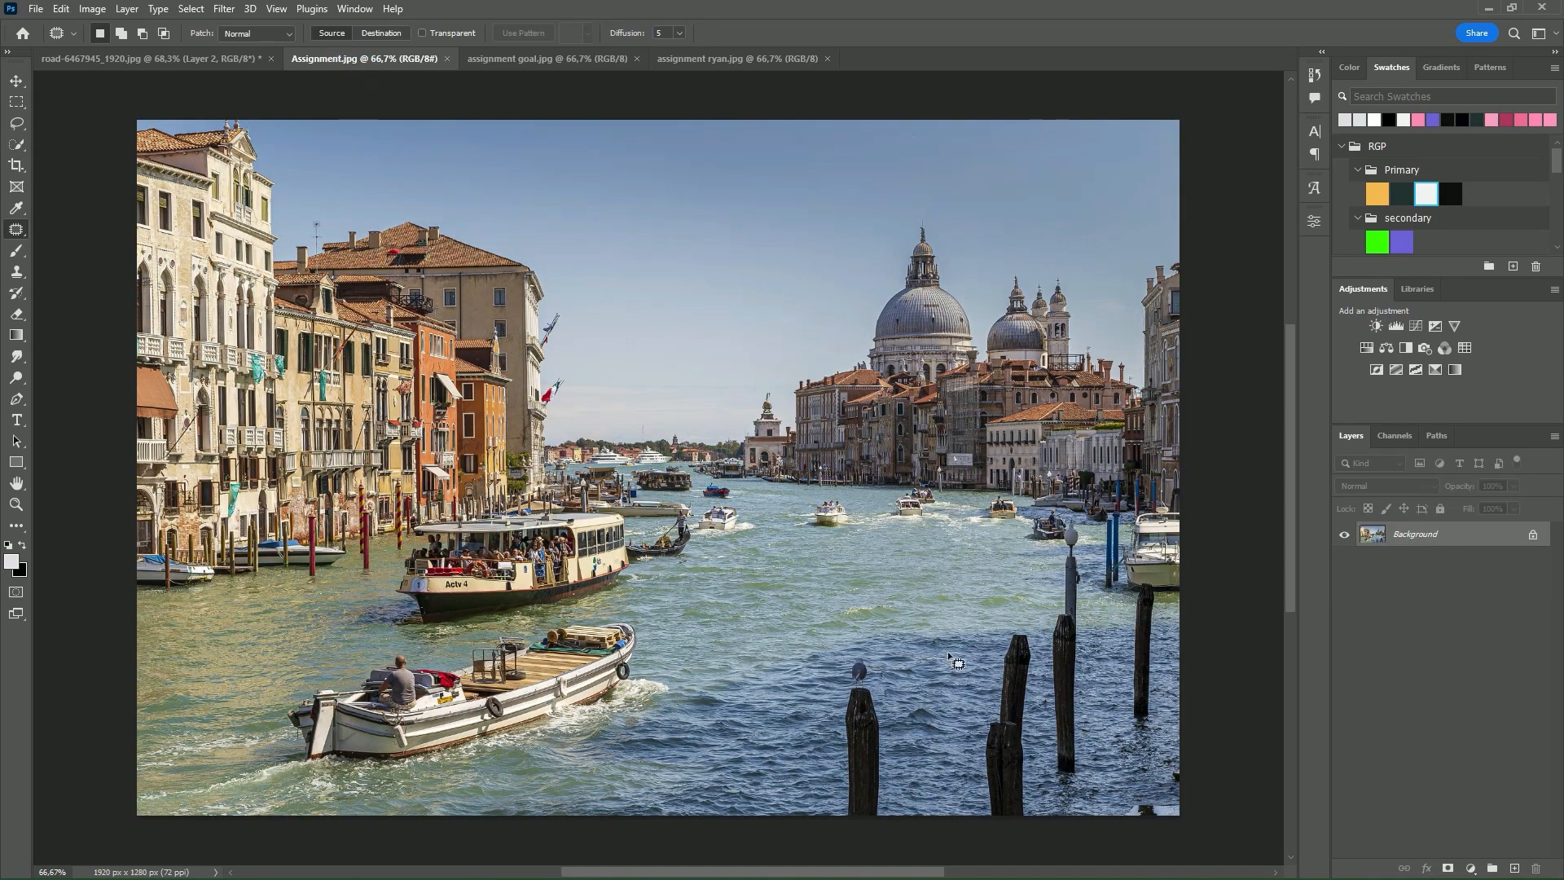
{"action": "left_click", "coordinate": [524, 61]}
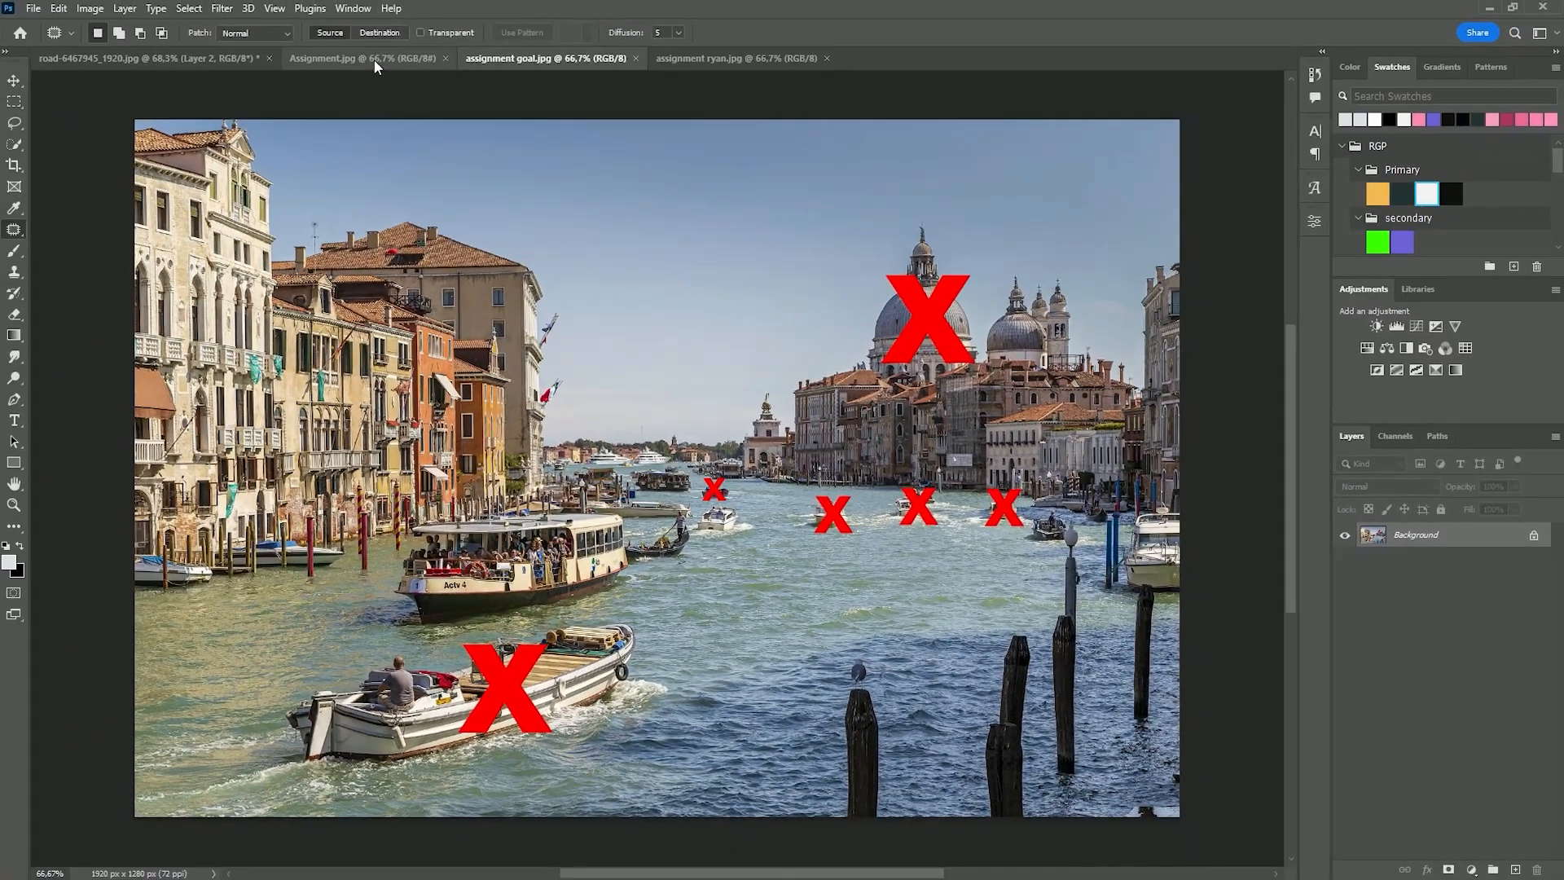
{"action": "left_click", "coordinate": [272, 39]}
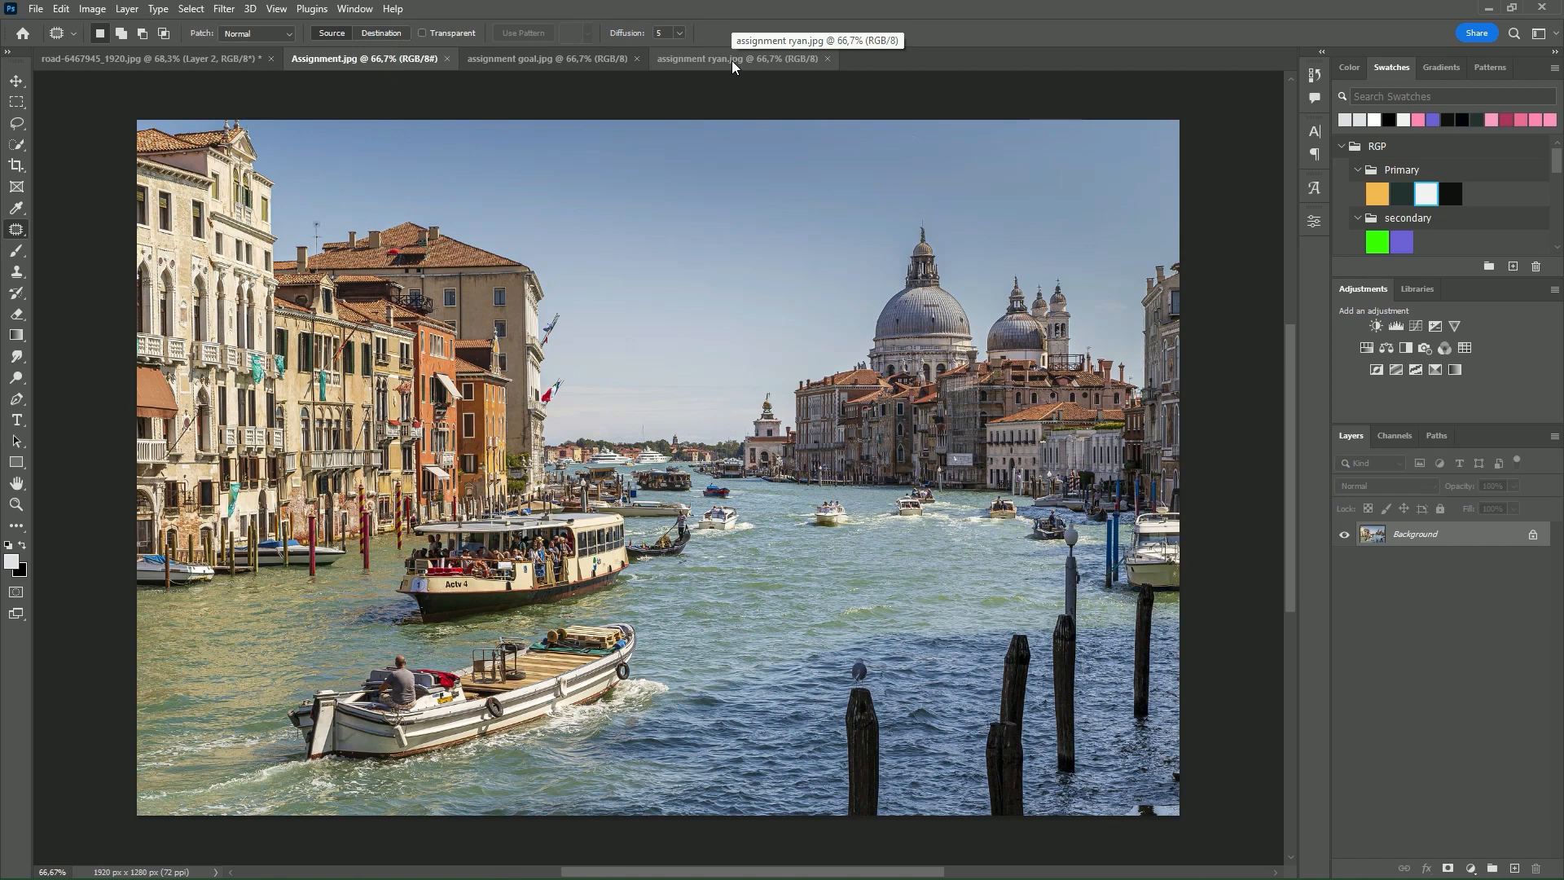
{"action": "left_click", "coordinate": [731, 60]}
{"action": "left_click", "coordinate": [391, 59]}
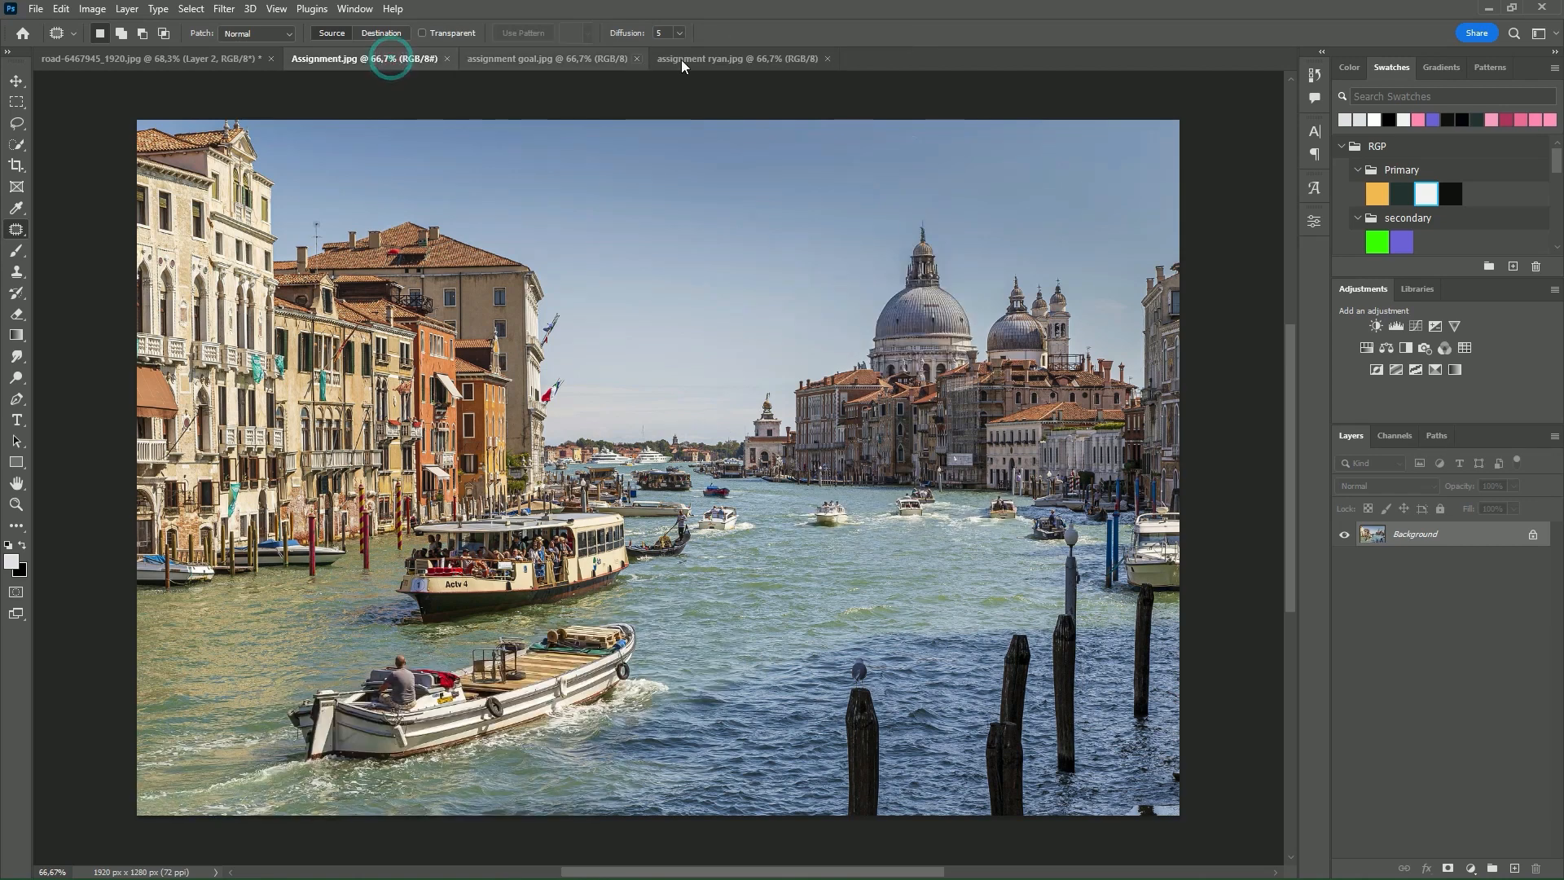
{"action": "left_click", "coordinate": [723, 61]}
{"action": "left_click", "coordinate": [521, 59]}
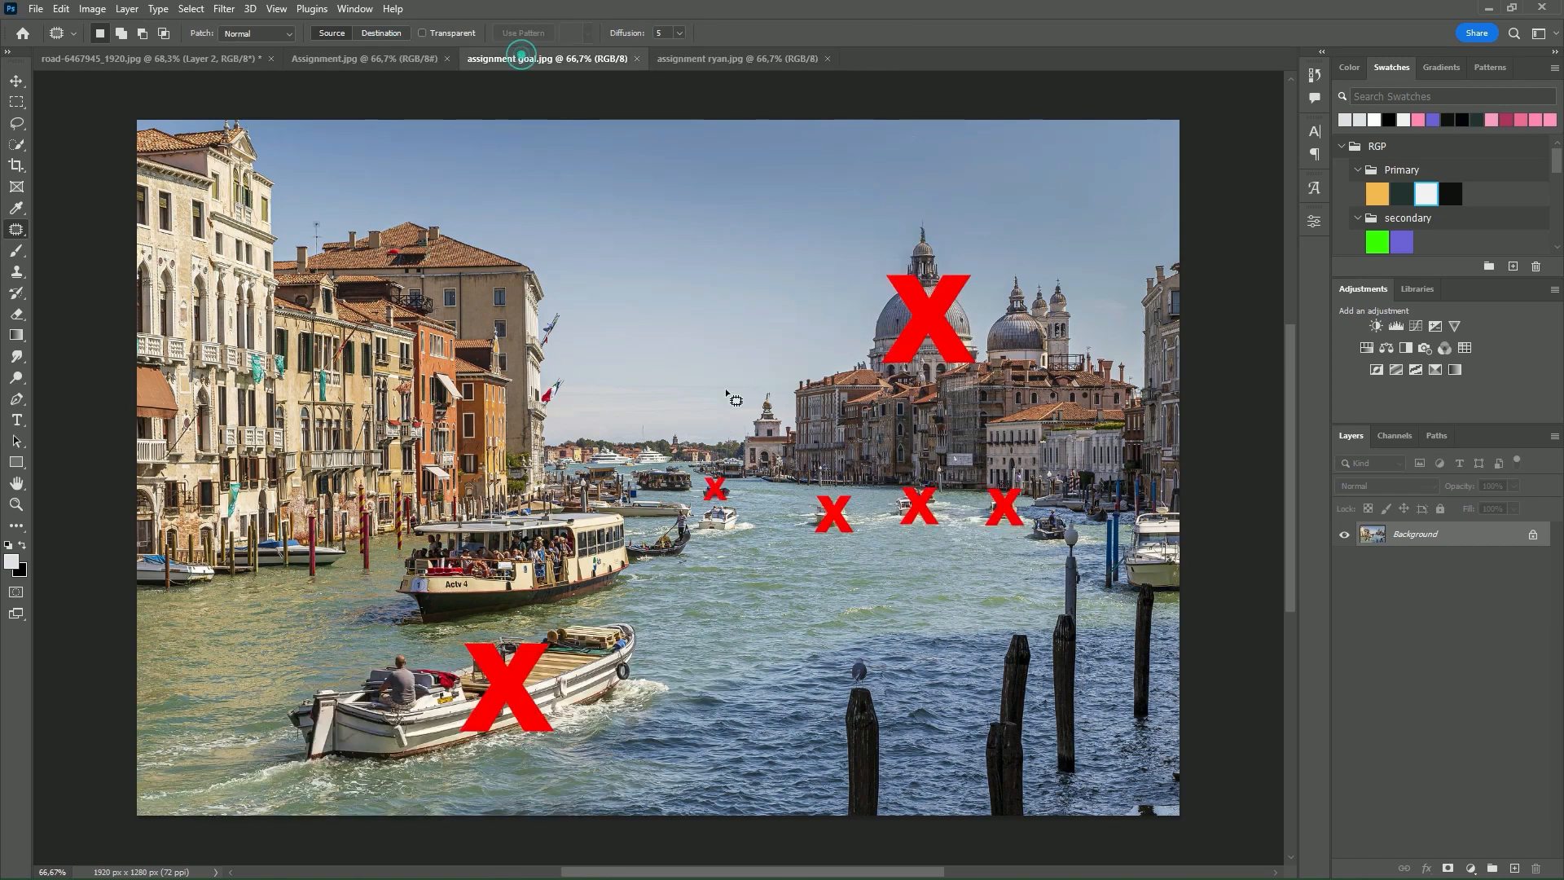